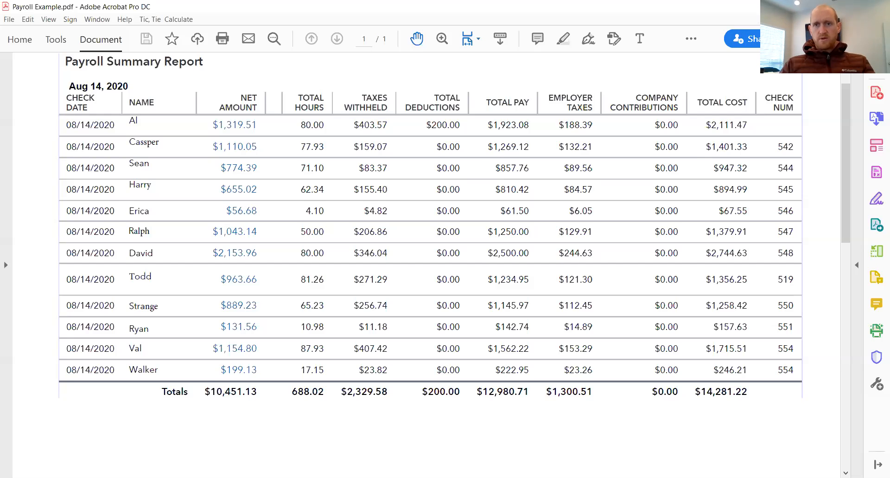
# Step: Switch to QuickBooks Online and open journal entry CAL2020.01 from the August 2020 transaction report
pyautogui.click(849, 6)
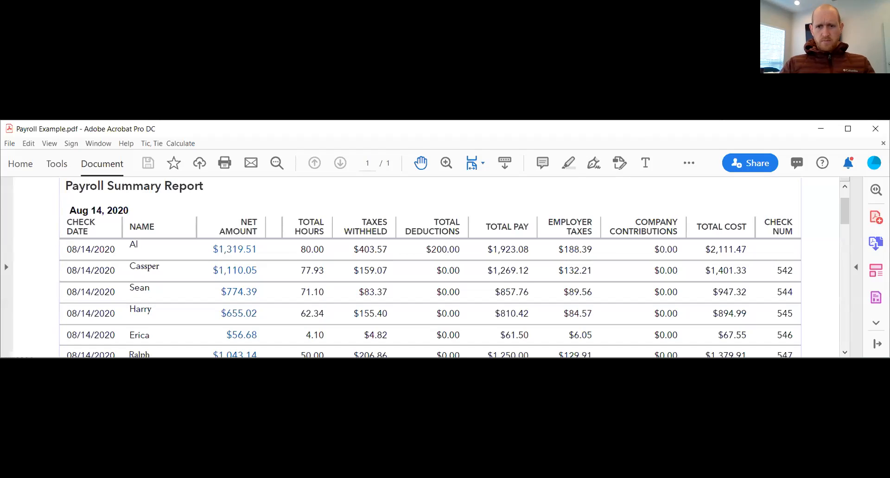
pyautogui.hotkey('alt', 'Tab')
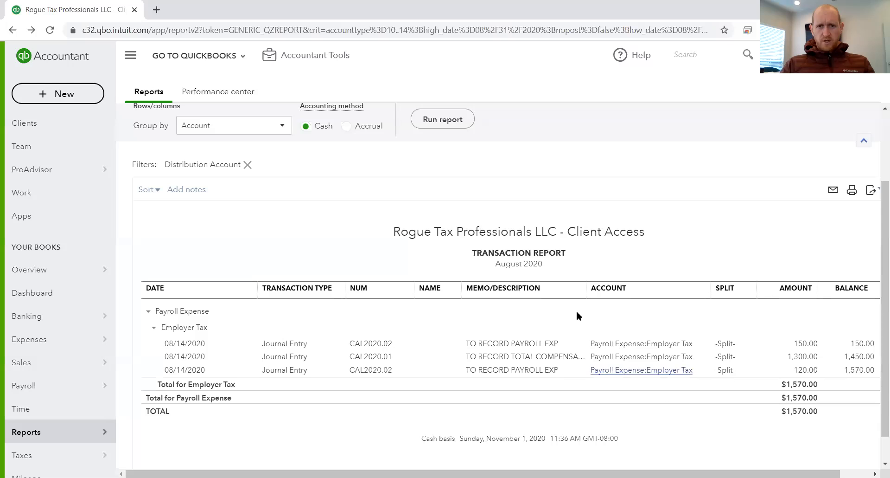
pyautogui.scroll(2, 306, 249)
pyautogui.scroll(1, 306, 249)
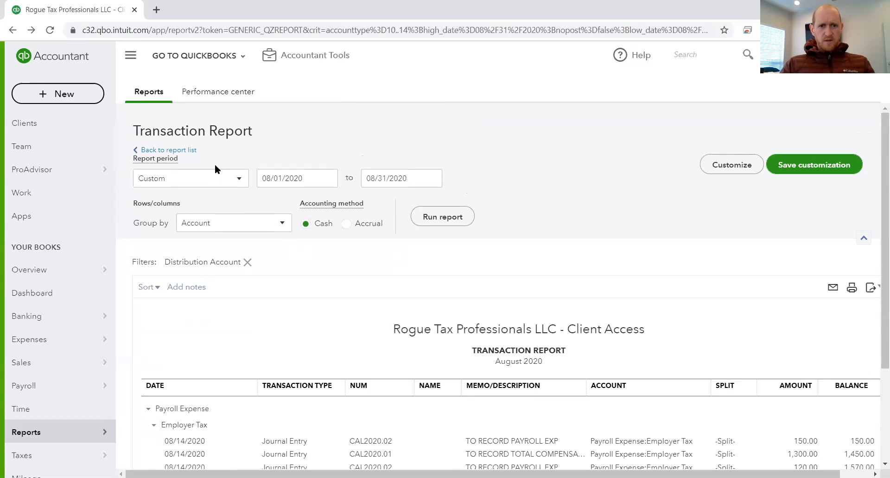
pyautogui.scroll(-2, 522, 376)
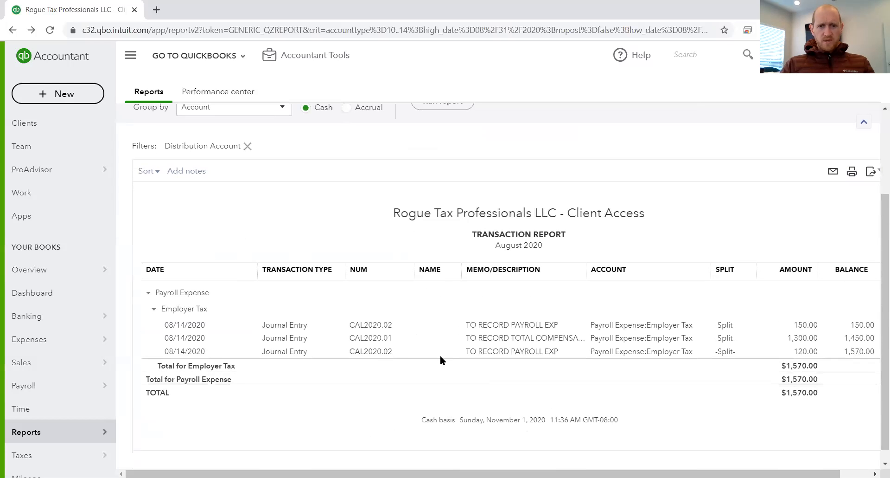
pyautogui.click(381, 340)
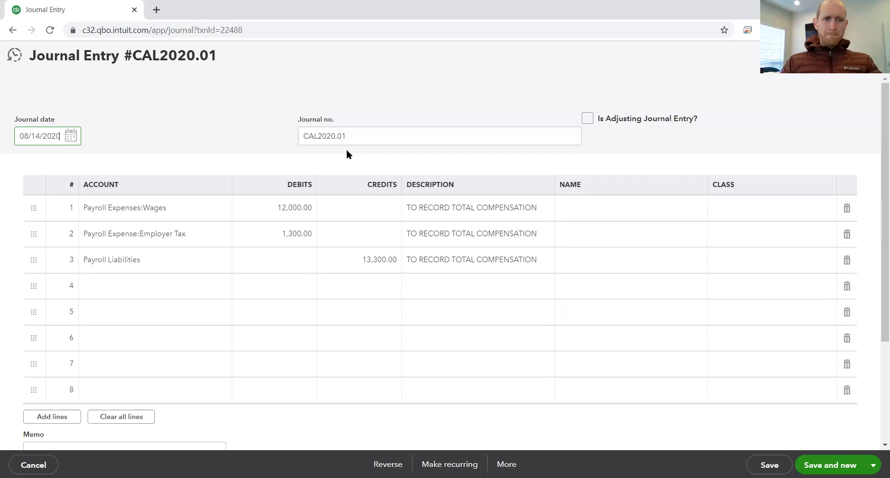
# Step: Set the debit on the Payroll Expenses:Wages line to 12,980.71
pyautogui.click(175, 210)
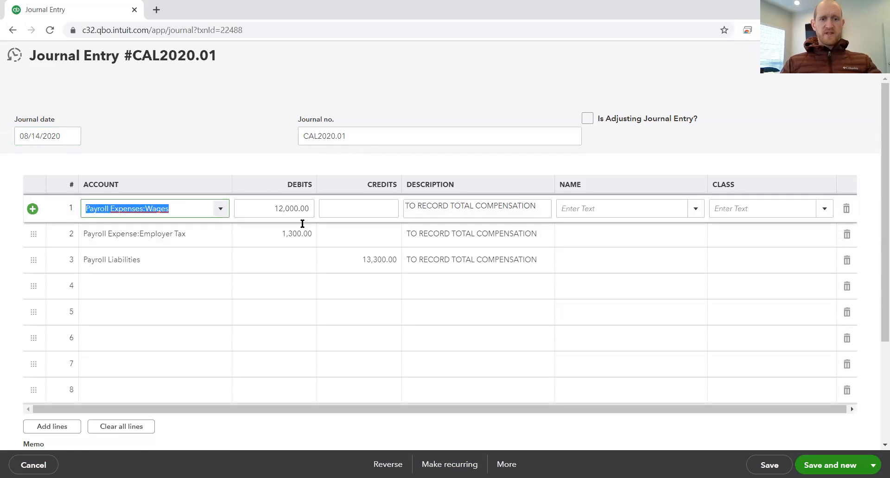
pyautogui.click(299, 290)
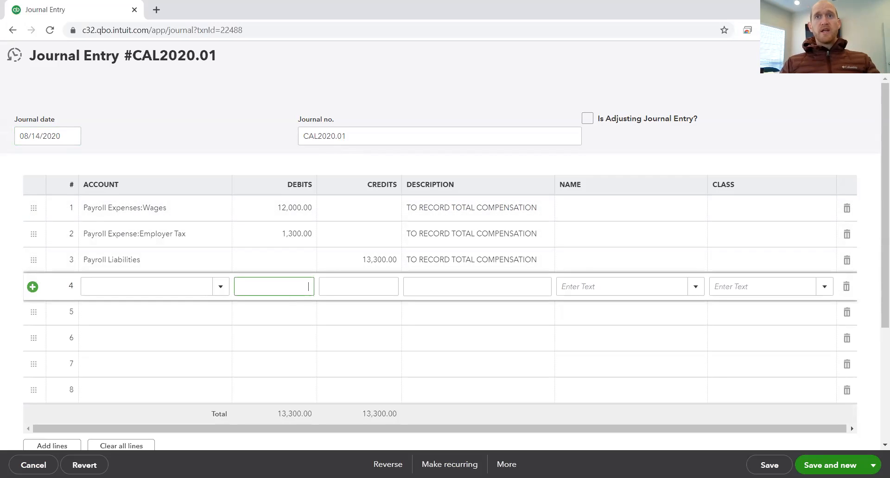
pyautogui.click(268, 214)
pyautogui.write('12980.71')
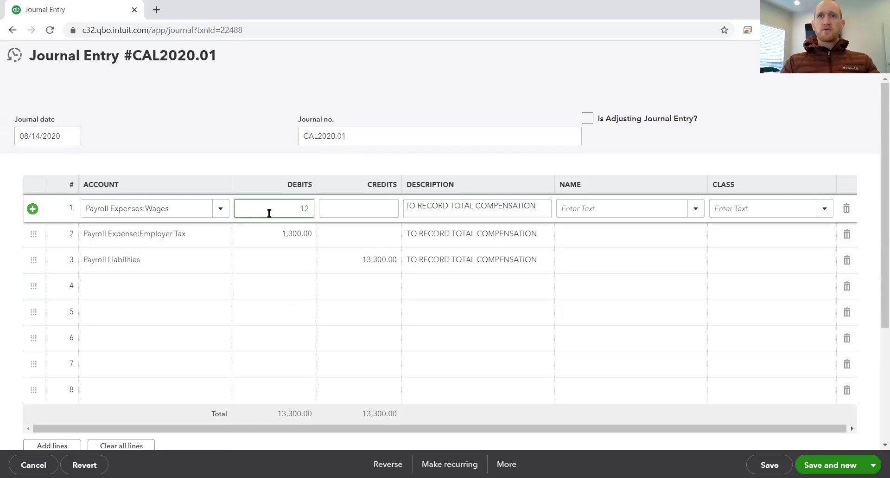
pyautogui.press('Tab')
pyautogui.press('Tab')
pyautogui.press('Tab')
pyautogui.press('Tab')
pyautogui.press('Tab')
pyautogui.press('Tab')
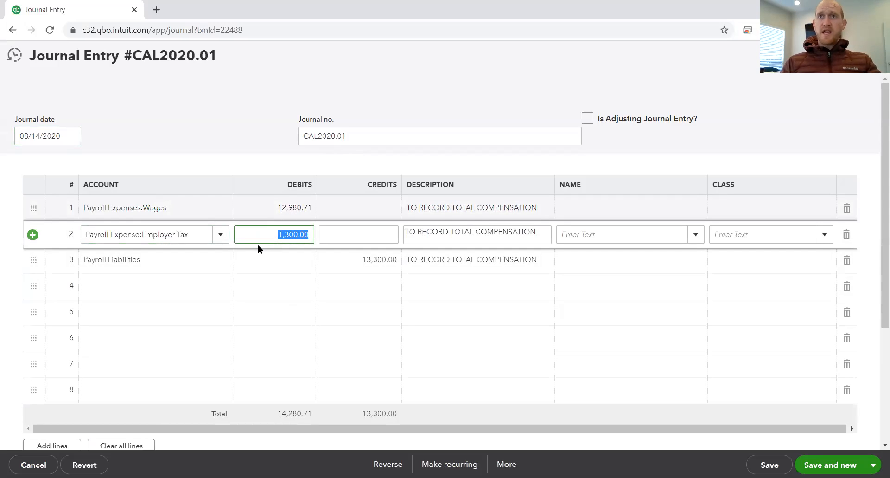
# Step: Set the debit on the Payroll Expense:Employer Tax line to 1,300.51
pyautogui.write('1300.51')
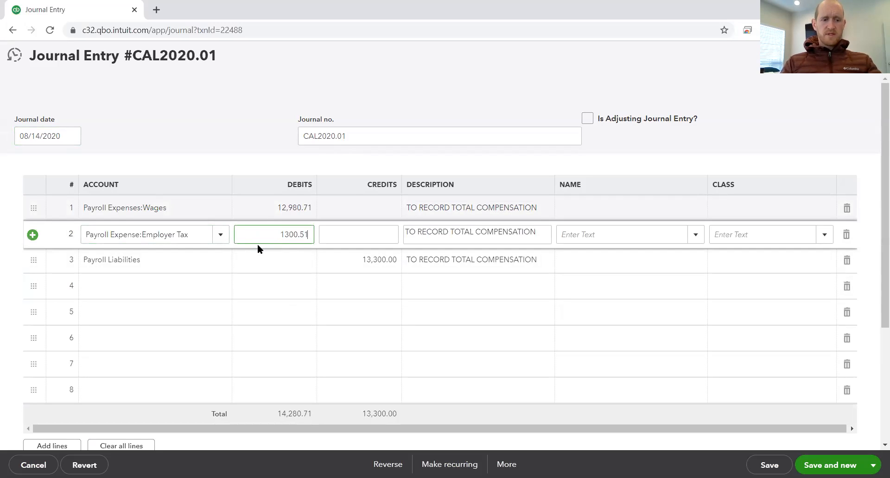
pyautogui.press('Tab')
pyautogui.press('Tab')
pyautogui.press('Tab')
pyautogui.press('Tab')
pyautogui.press('Tab')
pyautogui.press('Tab')
pyautogui.press('Tab')
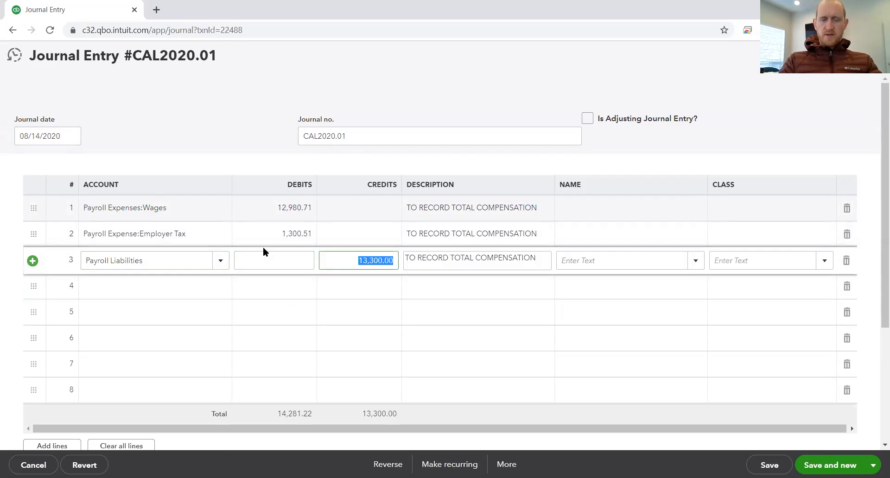
# Step: Set the credit on the Payroll Liabilities line to 14,281.22
pyautogui.press('BackSpace')
pyautogui.press('Tab')
pyautogui.click(384, 261)
pyautogui.write('14,281.22')
pyautogui.press('Tab')
pyautogui.press('Tab')
pyautogui.press('Tab')
pyautogui.press('Tab')
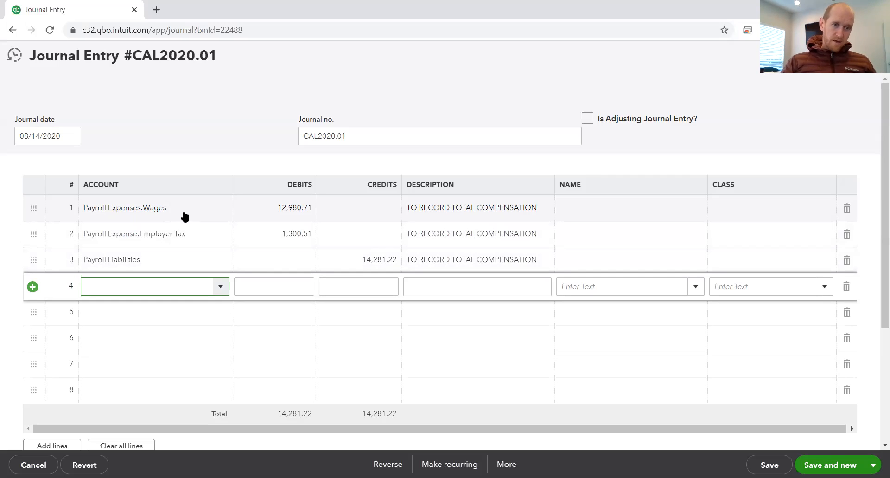
# Step: Insert a blank journal line between the Wages line and the Employer Tax line
pyautogui.click(184, 238)
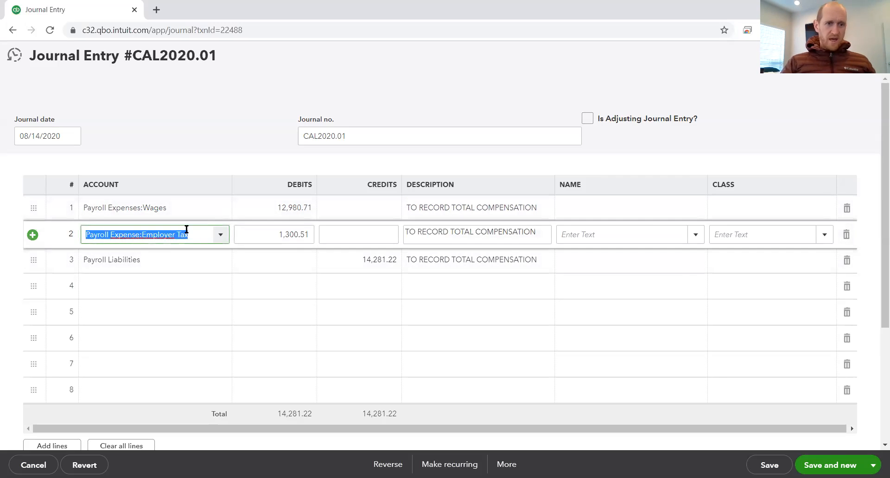
pyautogui.click(33, 235)
pyautogui.click(111, 238)
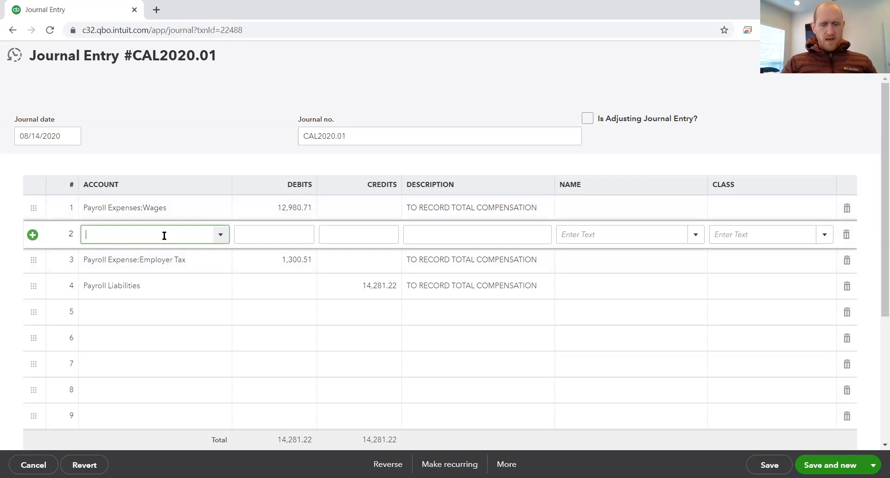
# Step: Assign the account Payroll Expense:Salary Wages to the new blank line
pyautogui.write('payro')
pyautogui.press('BackSpace')
pyautogui.press('BackSpace')
pyautogui.press('BackSpace')
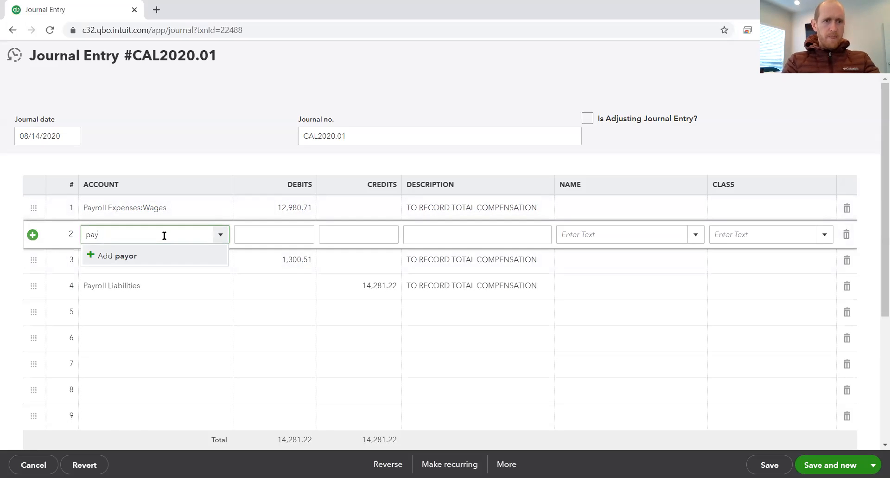
pyautogui.write('yroll')
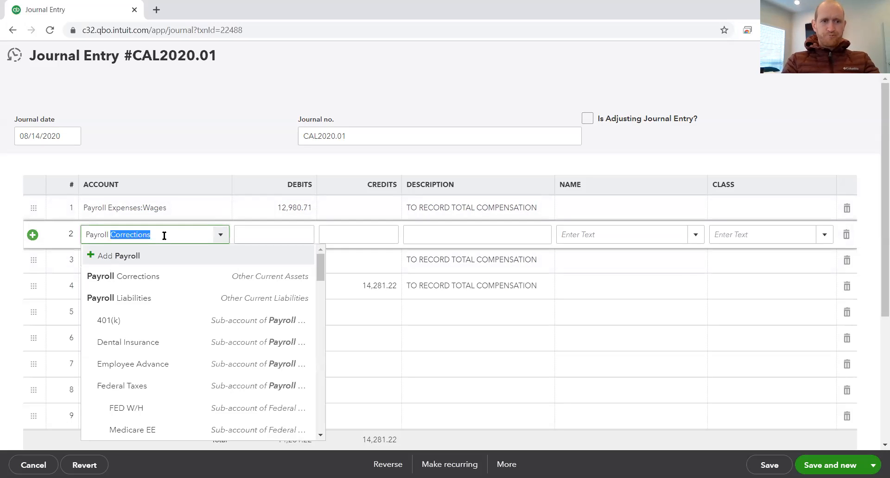
pyautogui.write(' exp')
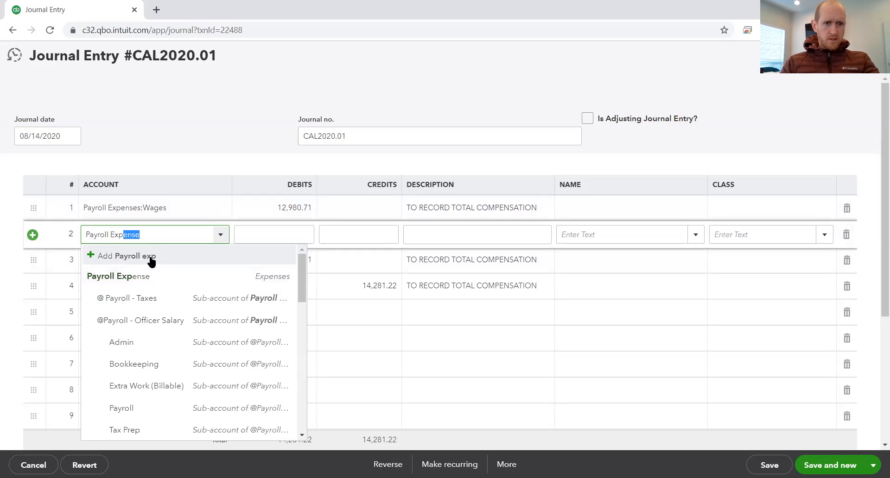
pyautogui.click(160, 237)
pyautogui.write(':')
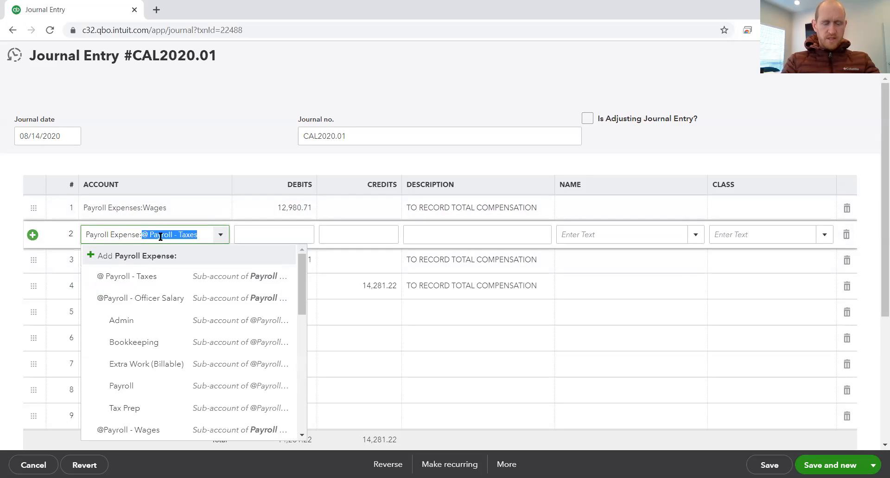
pyautogui.write('sal')
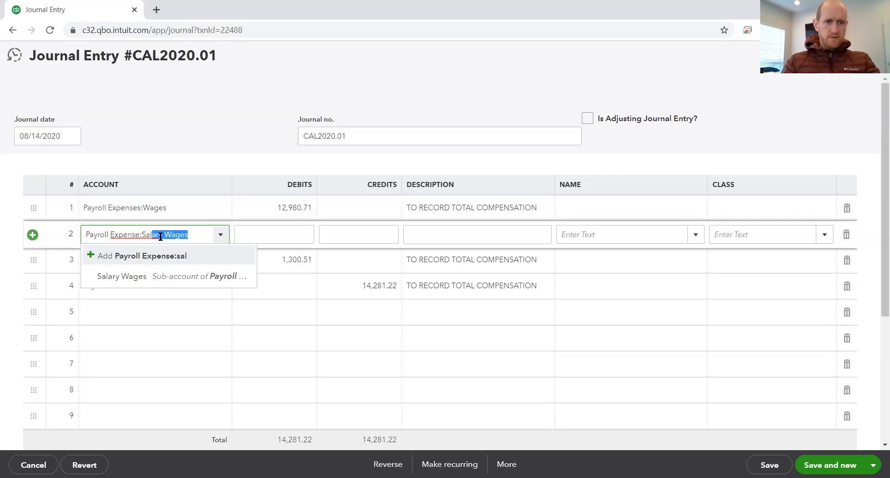
pyautogui.click(182, 278)
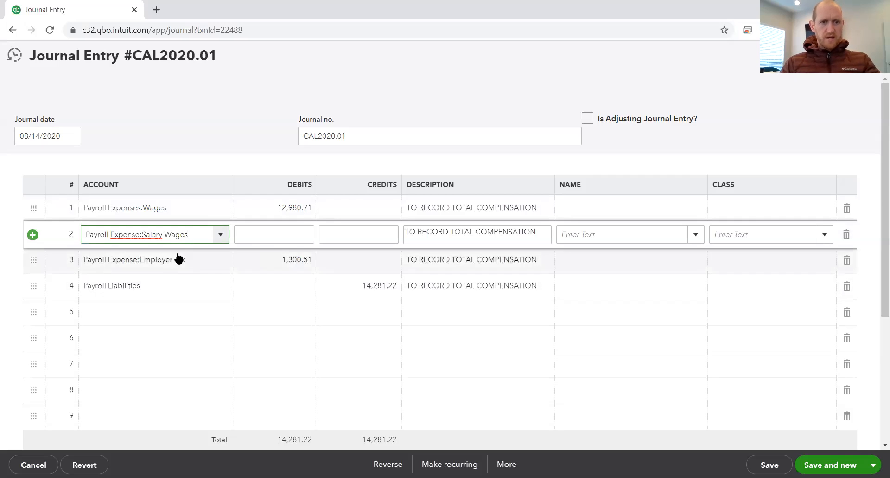
pyautogui.press('Tab')
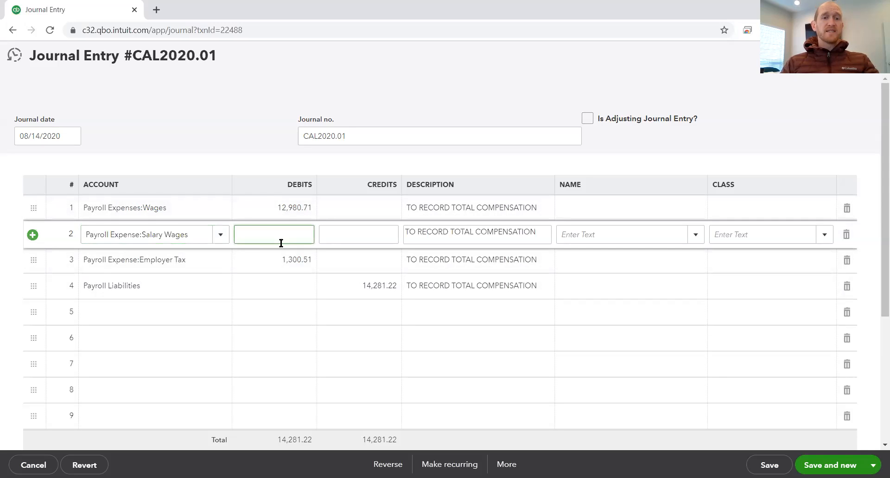
pyautogui.click(310, 207)
pyautogui.click(312, 206)
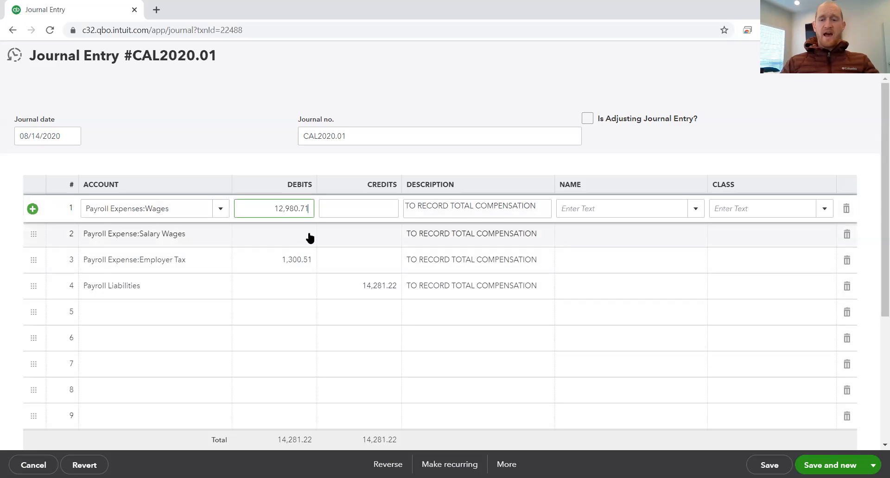
pyautogui.write('-')
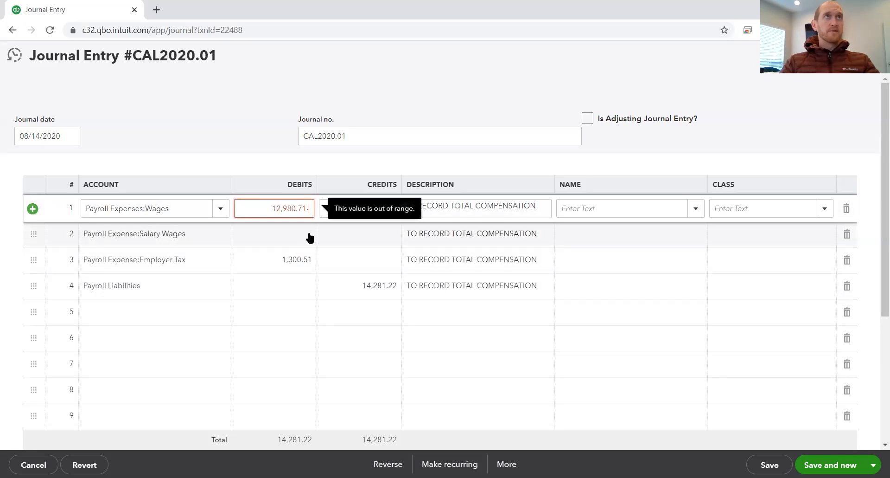
pyautogui.write('1319.51')
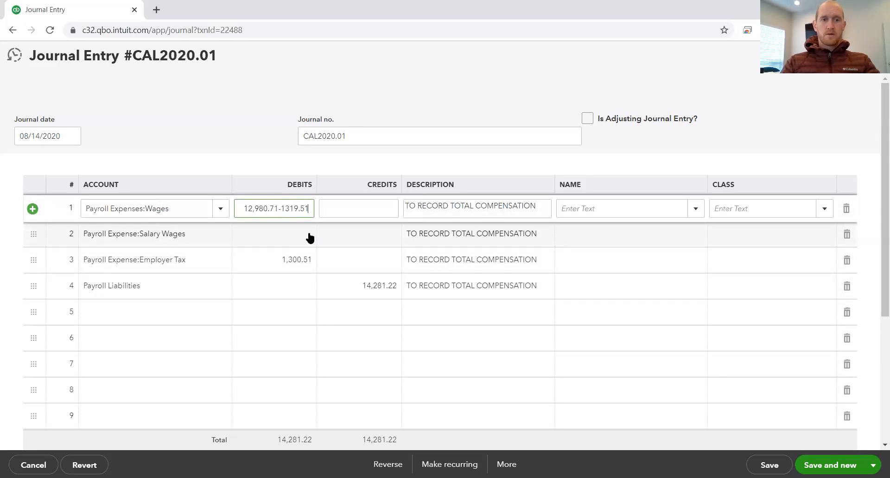
pyautogui.press('BackSpace')
pyautogui.press('BackSpace')
pyautogui.press('BackSpace')
pyautogui.press('BackSpace')
pyautogui.press('BackSpace')
pyautogui.press('BackSpace')
pyautogui.press('BackSpace')
pyautogui.press('BackSpace')
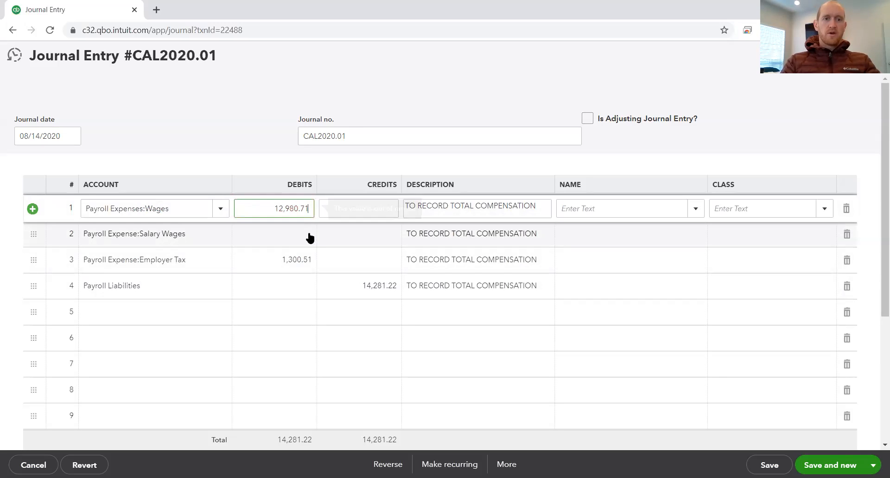
pyautogui.write('1923.08')
pyautogui.press('Tab')
pyautogui.press('Tab')
pyautogui.press('Tab')
pyautogui.press('Tab')
pyautogui.press('Tab')
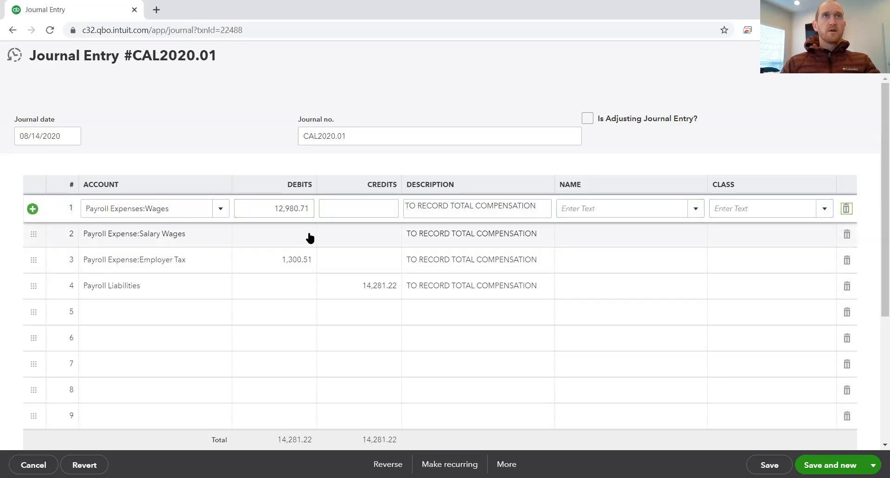
# Step: Subtract 1923.08 from the 12,980.71 debit on the Payroll Expenses:Wages line
pyautogui.click(311, 208)
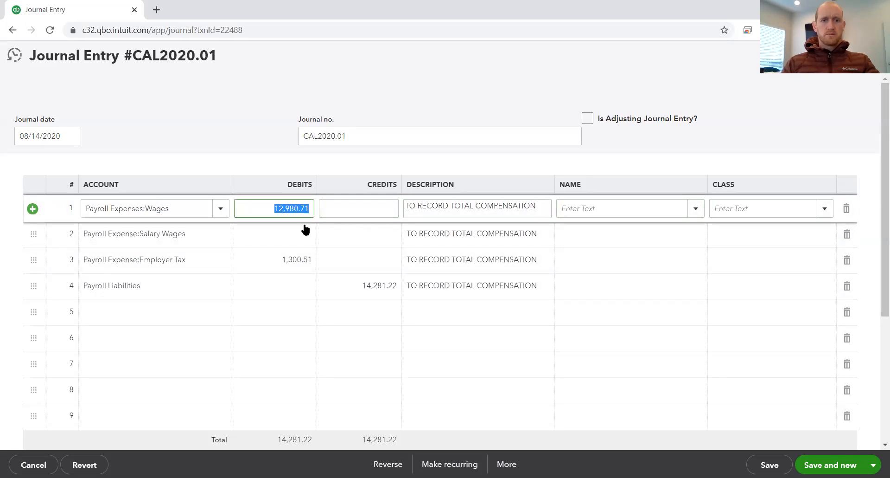
pyautogui.press('End')
pyautogui.write('-')
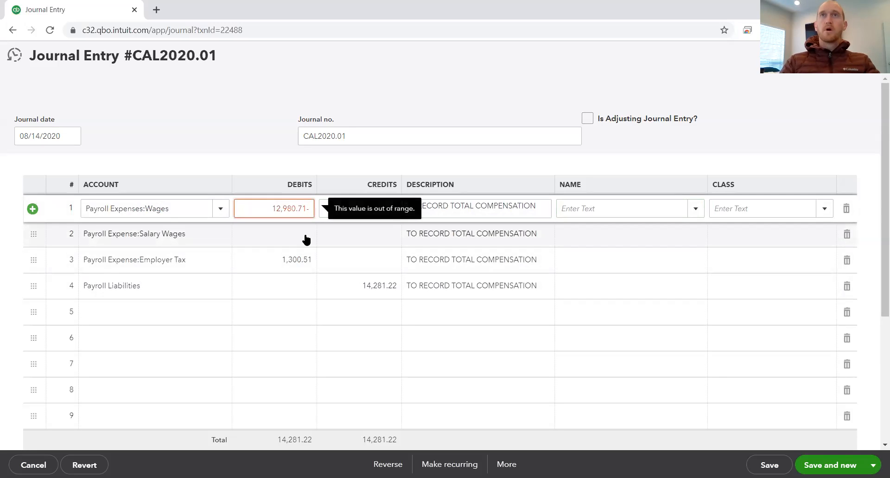
pyautogui.write('1923.08')
pyautogui.press('Tab')
pyautogui.press('Tab')
pyautogui.press('Tab')
# Step: Enter a debit of 1,923.08 on the Payroll Expense:Salary Wages line
pyautogui.click(306, 237)
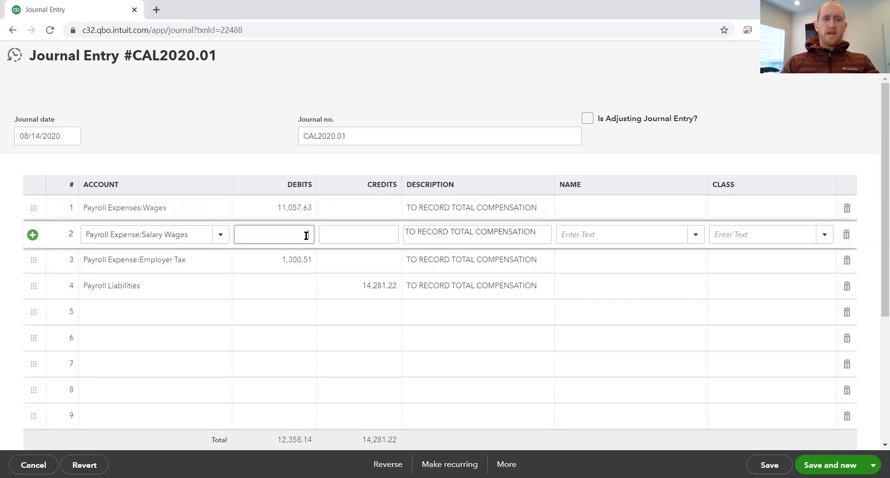
pyautogui.write('1,923.08')
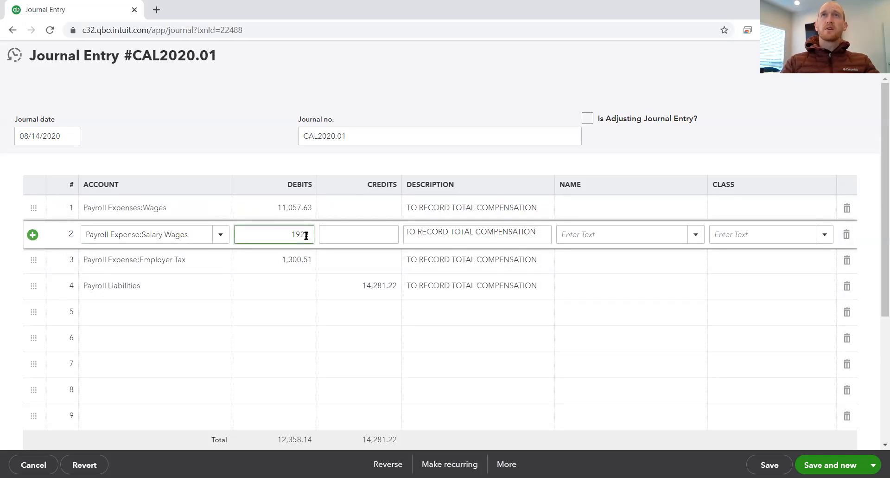
pyautogui.press('Tab')
pyautogui.press('Tab')
pyautogui.press('Tab')
pyautogui.press('Tab')
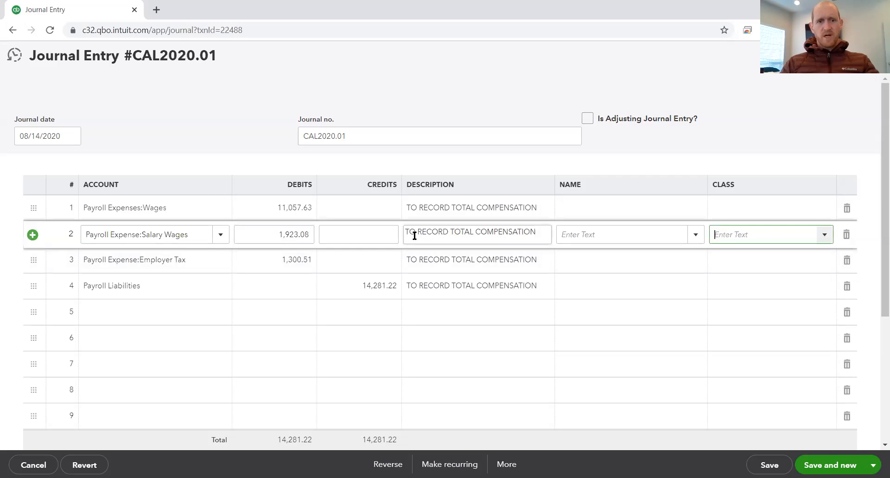
pyautogui.click(648, 234)
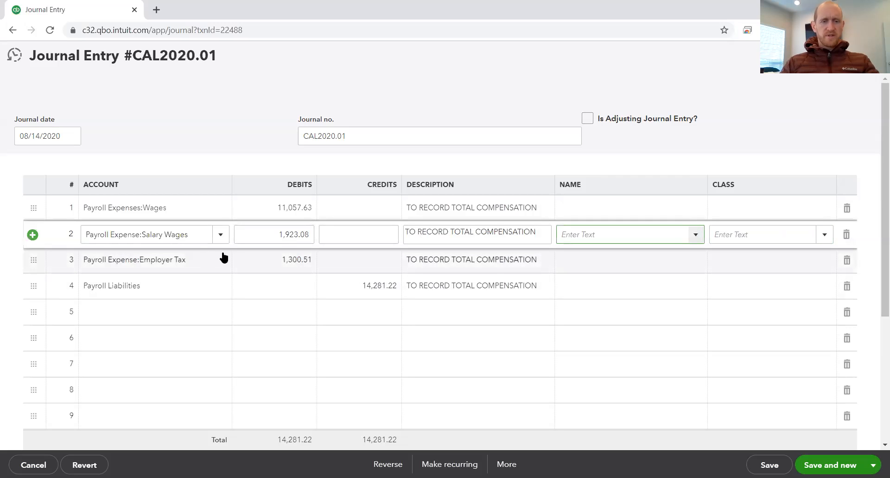
pyautogui.click(272, 261)
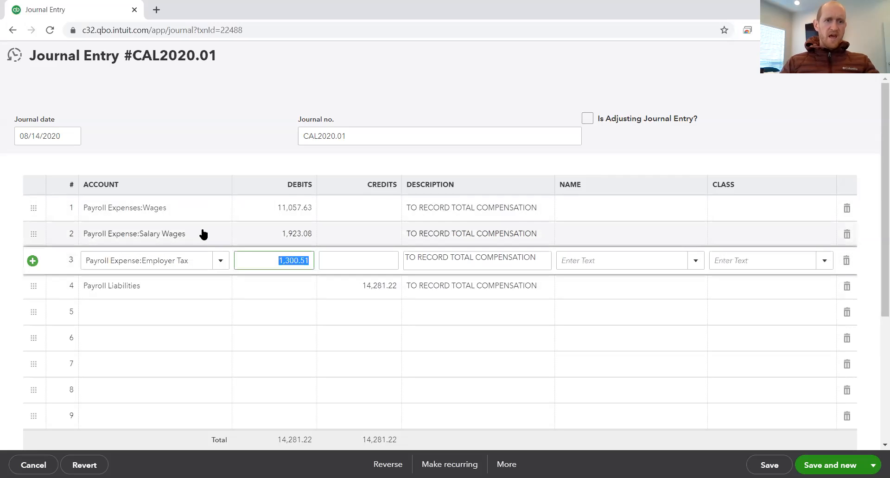
# Step: Change the account on the Payroll Expenses:Wages line to Payroll Expense:Hourly Wages
pyautogui.click(171, 214)
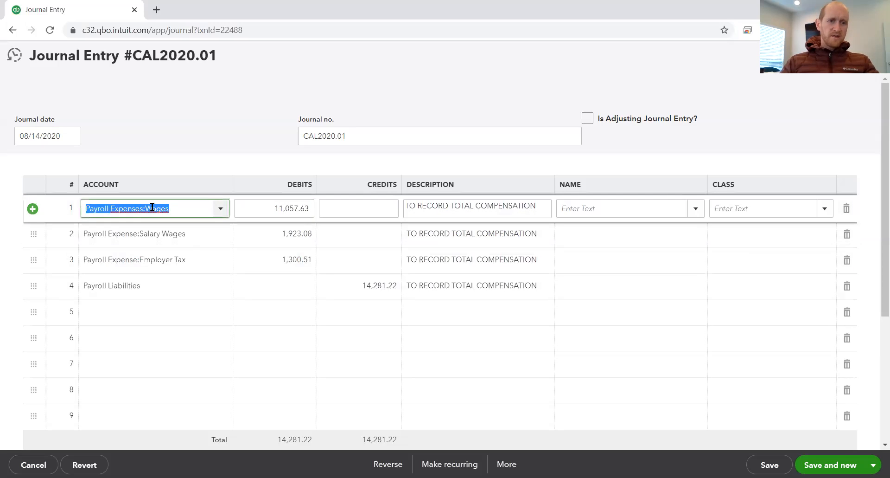
pyautogui.click(149, 208)
pyautogui.moveTo(150, 209); pyautogui.dragTo(186, 206)
pyautogui.write('hour')
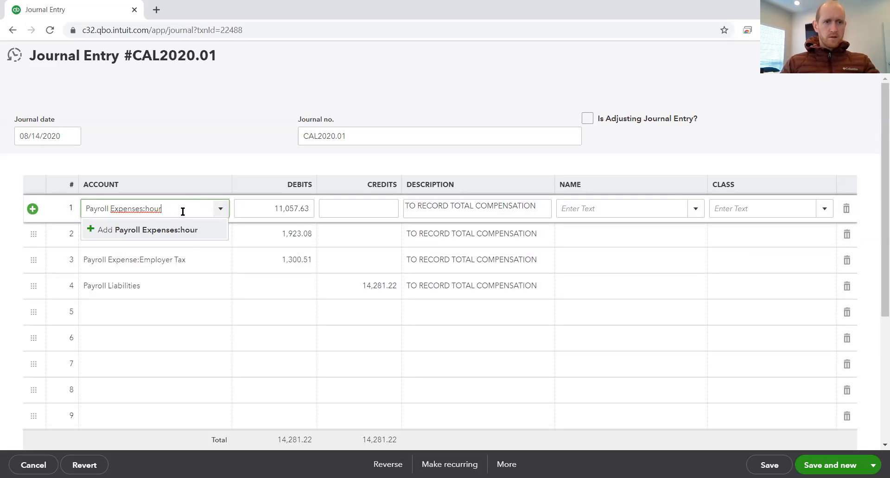
pyautogui.write('l')
pyautogui.press('BackSpace')
pyautogui.press('BackSpace')
pyautogui.press('BackSpace')
pyautogui.press('BackSpace')
pyautogui.press('BackSpace')
pyautogui.press('BackSpace')
pyautogui.write(': w')
pyautogui.press('BackSpace')
pyautogui.write('h')
pyautogui.press('BackSpace')
pyautogui.press('BackSpace')
pyautogui.press('BackSpace')
pyautogui.press('BackSpace')
pyautogui.press('BackSpace')
pyautogui.press('BackSpace')
pyautogui.press('BackSpace')
pyautogui.press('BackSpace')
pyautogui.press('BackSpace')
pyautogui.press('BackSpace')
pyautogui.press('BackSpace')
pyautogui.press('BackSpace')
pyautogui.press('BackSpace')
pyautogui.press('BackSpace')
pyautogui.press('BackSpace')
pyautogui.press('BackSpace')
pyautogui.press('BackSpace')
pyautogui.press('BackSpace')
pyautogui.press('BackSpace')
pyautogui.write('ho')
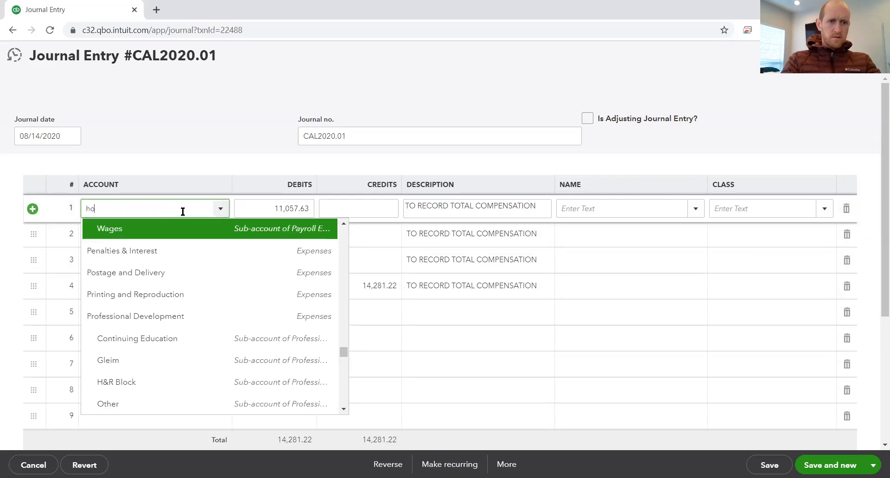
pyautogui.write('urly Wages')
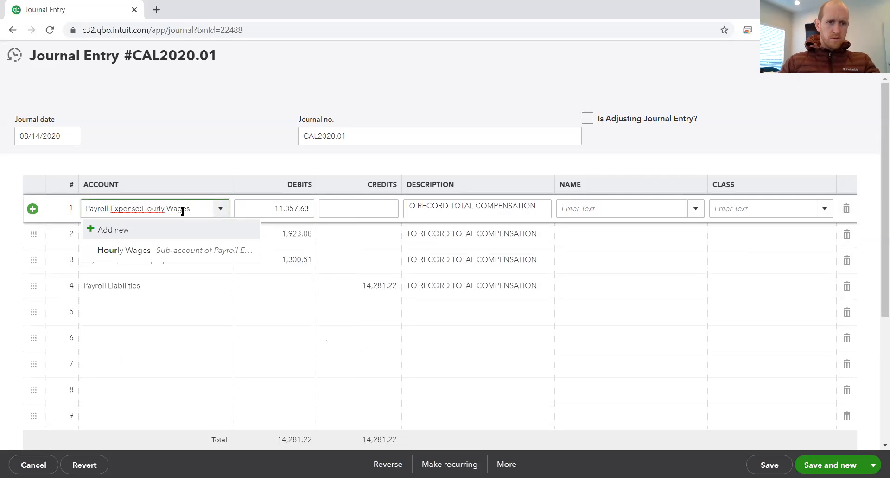
pyautogui.click(188, 249)
pyautogui.press('Tab')
pyautogui.press('Tab')
pyautogui.press('Tab')
pyautogui.press('Tab')
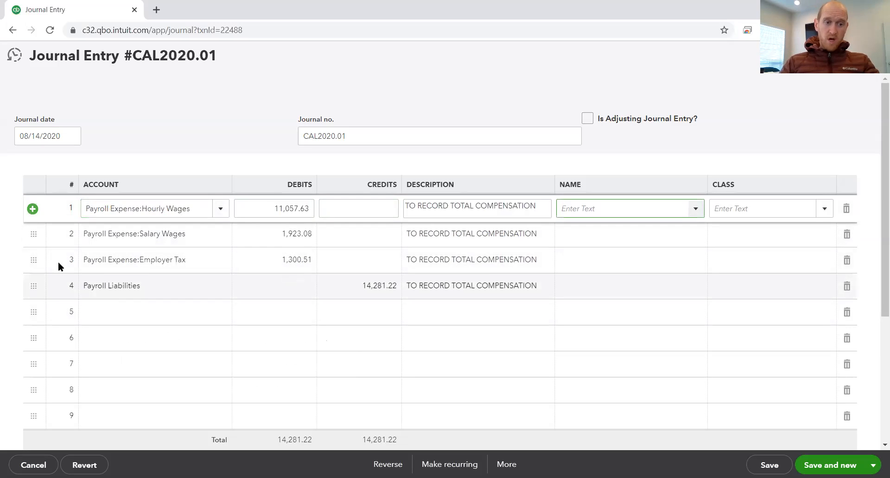
# Step: Insert a blank journal line above the Employer Tax line and assign it the account Payroll Expense:Employer Tax
pyautogui.click(116, 261)
pyautogui.click(32, 260)
pyautogui.click(119, 260)
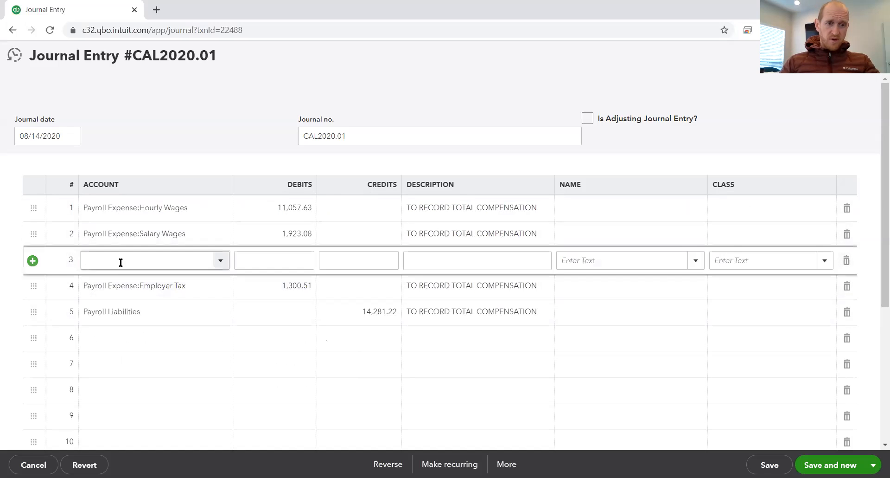
pyautogui.write('Employee Advance')
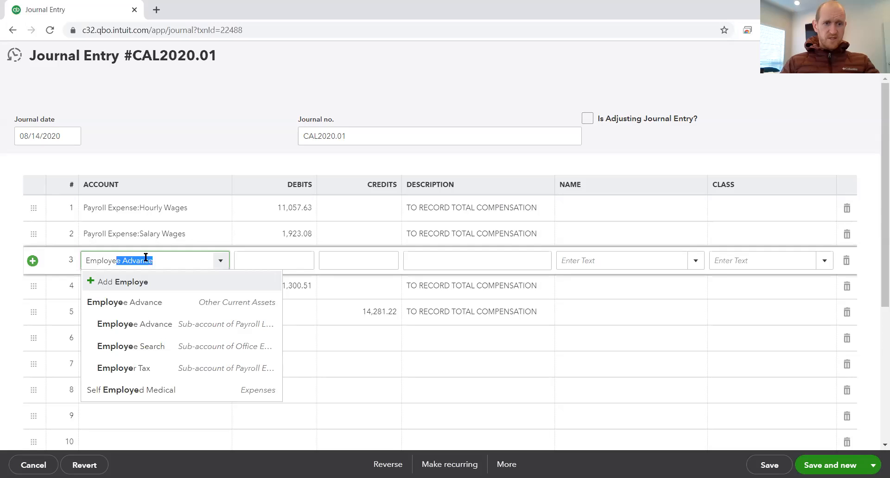
pyautogui.click(151, 377)
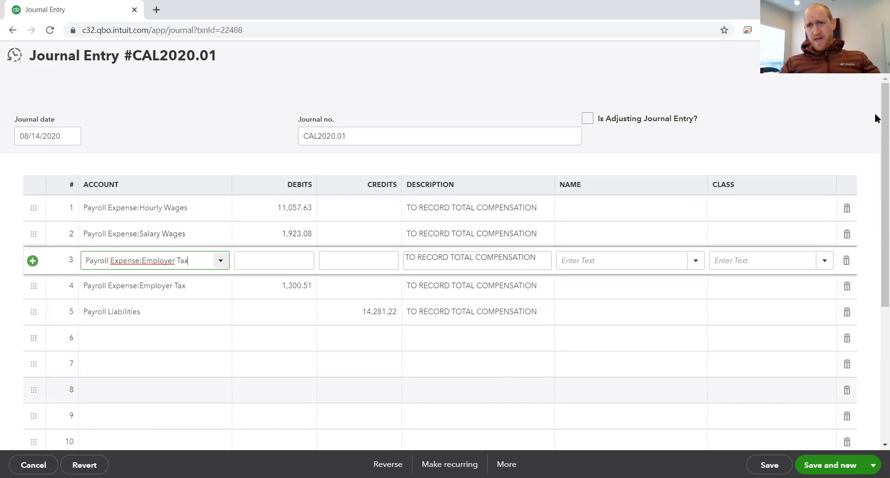
# Step: Close journal entry CAL2020.01 without saving and open journal entry CAL2020.02 from the Transaction Report
pyautogui.click(874, 56)
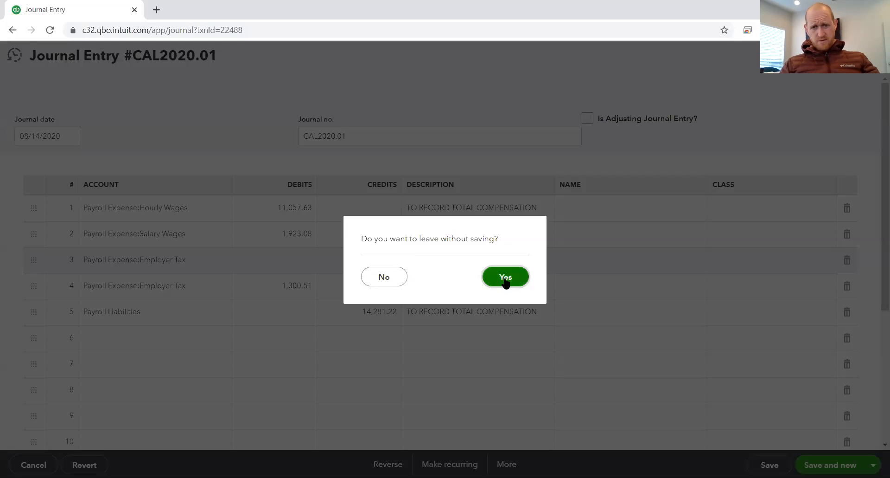
pyautogui.click(506, 278)
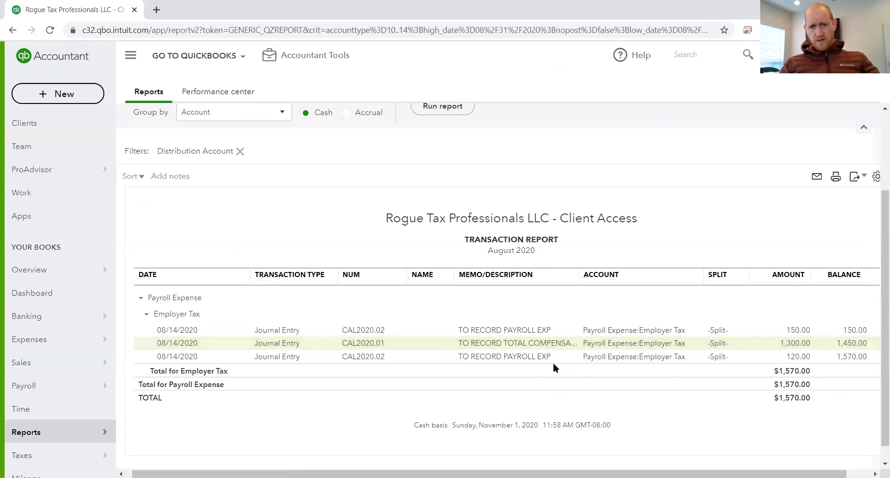
pyautogui.click(532, 330)
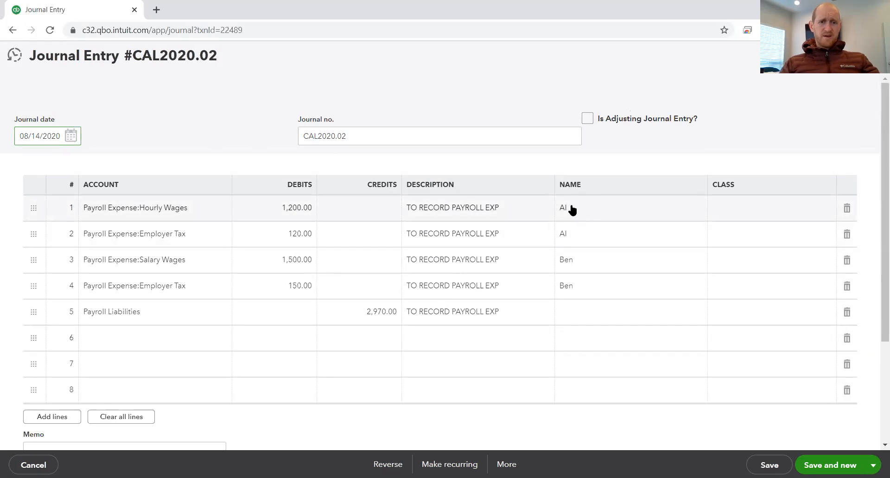
# Step: Set the debit on the Payroll Expense:Hourly Wages line to 1,923.08, keeping its assigned employee name
pyautogui.click(270, 210)
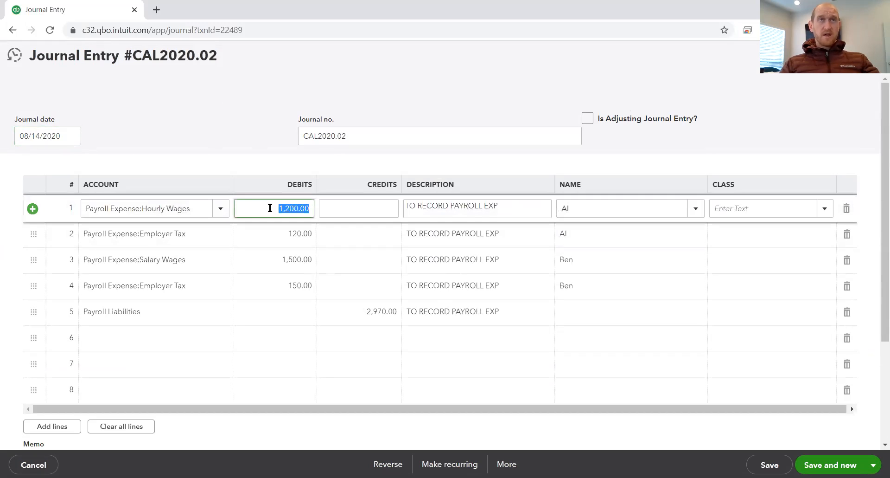
pyautogui.write('1923.00')
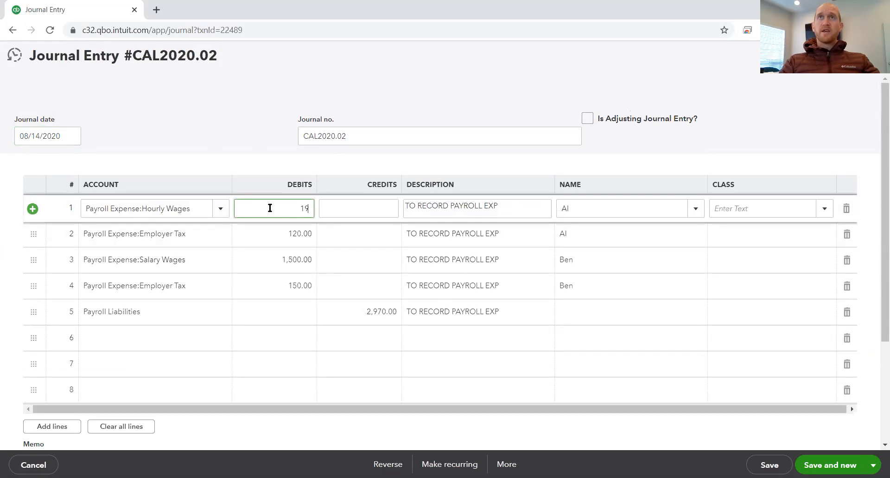
pyautogui.press('Tab')
pyautogui.press('Tab')
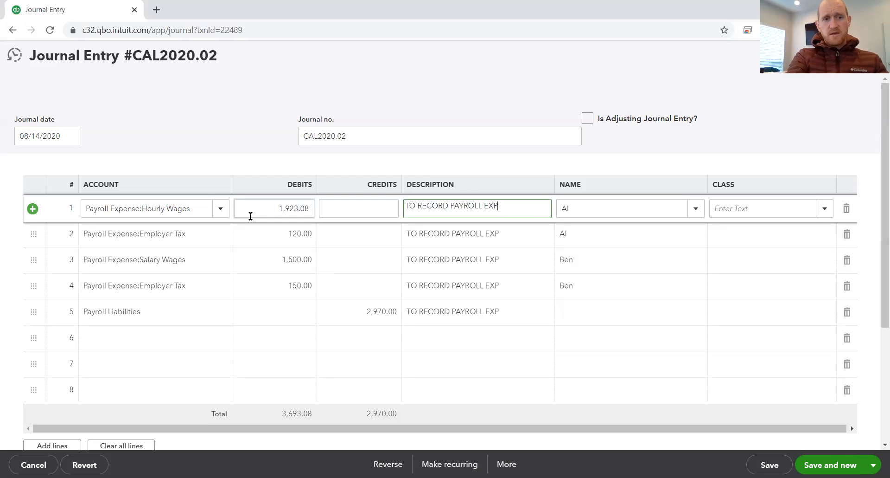
pyautogui.press('Tab')
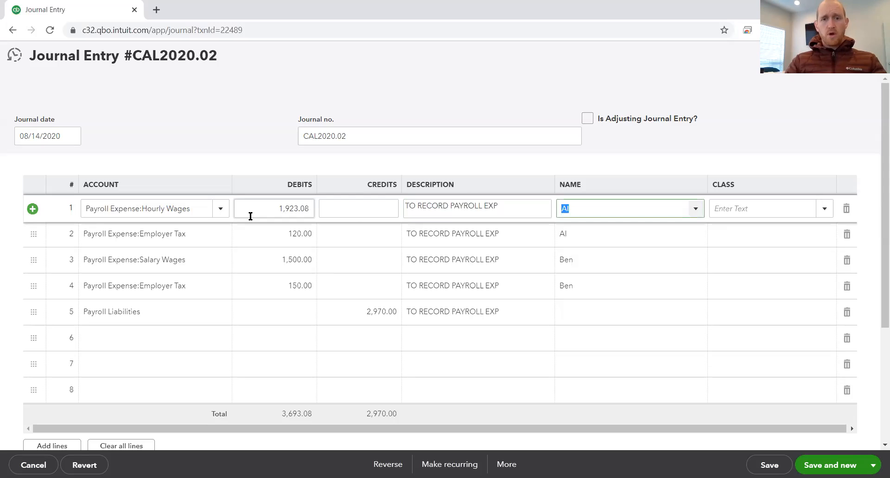
pyautogui.click(586, 208)
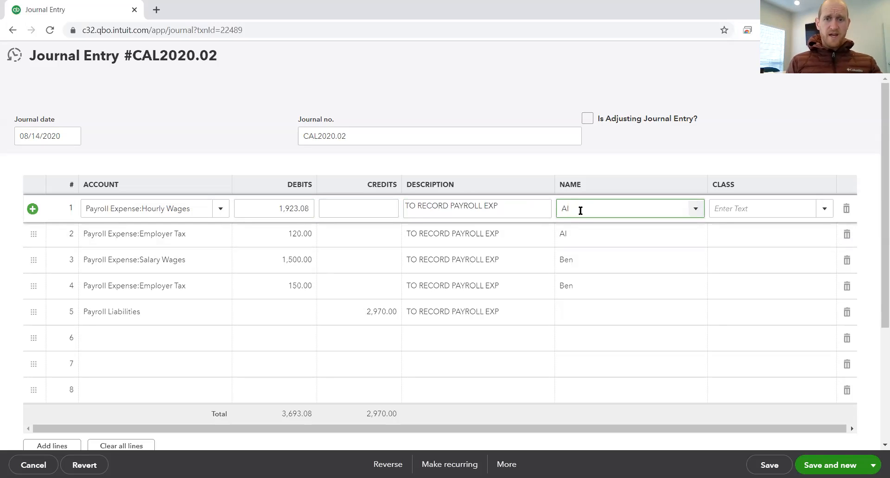
pyautogui.press('Tab')
pyautogui.press('Tab')
pyautogui.press('Tab')
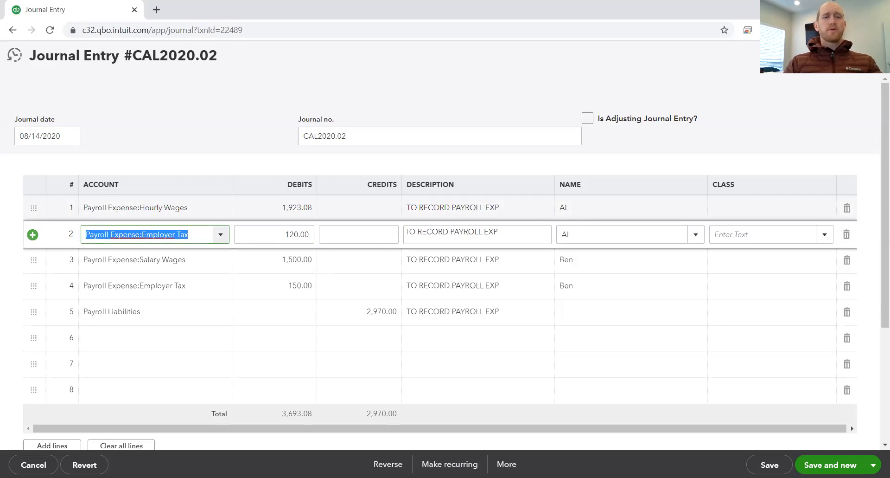
# Step: Set the debit on the Employer Tax line directly below Hourly Wages to 188.39
pyautogui.press('Tab')
pyautogui.write('188.39')
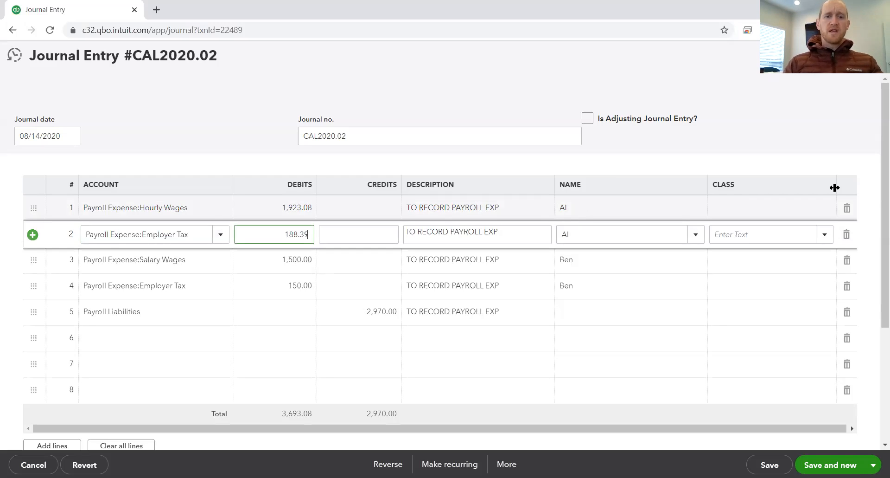
pyautogui.press('Tab')
pyautogui.press('Tab')
pyautogui.press('Tab')
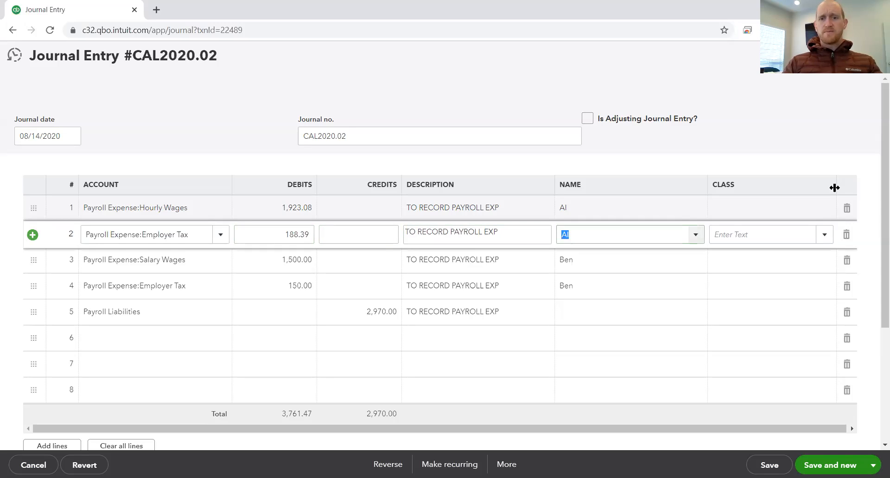
pyautogui.press('Tab')
pyautogui.press('Tab')
pyautogui.press('Tab')
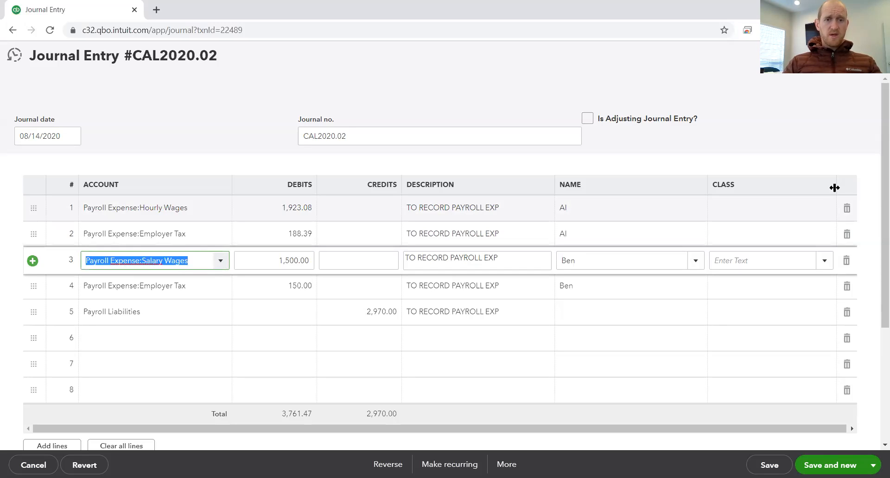
# Step: Set the debit on the Payroll Expense:Salary Wages line to 1,269.12
pyautogui.press('Tab')
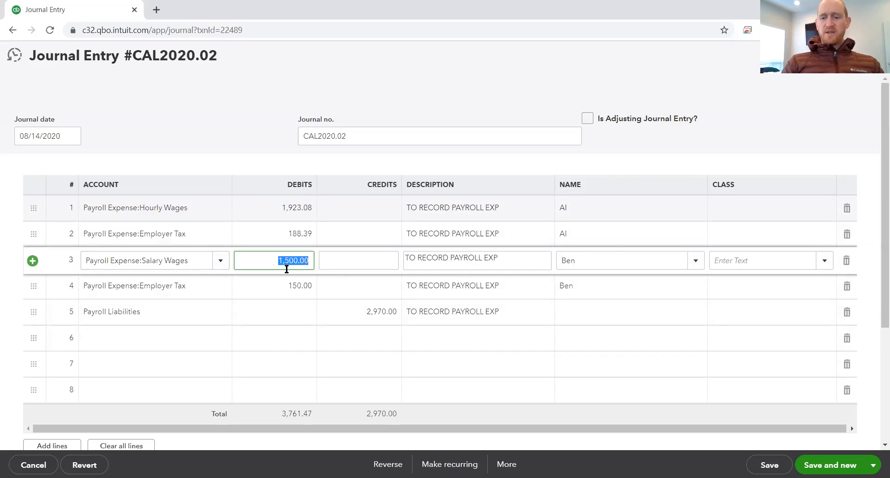
pyautogui.write('1269.12')
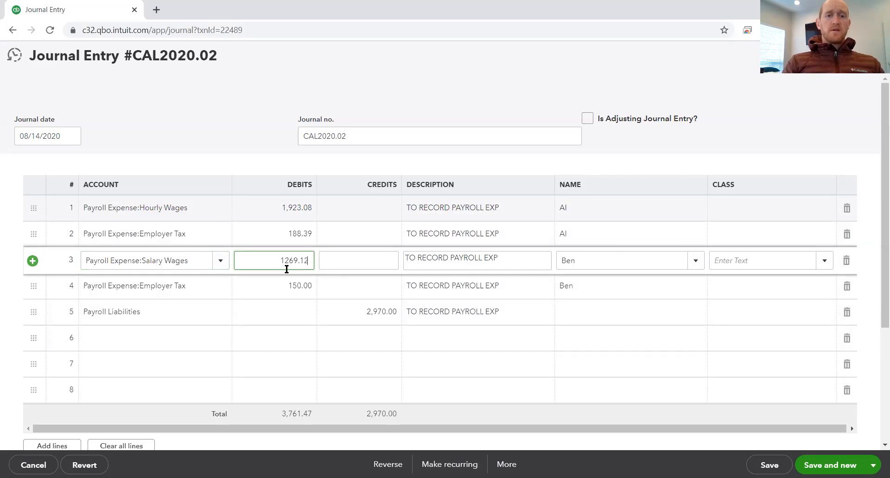
pyautogui.press('Tab')
pyautogui.press('Tab')
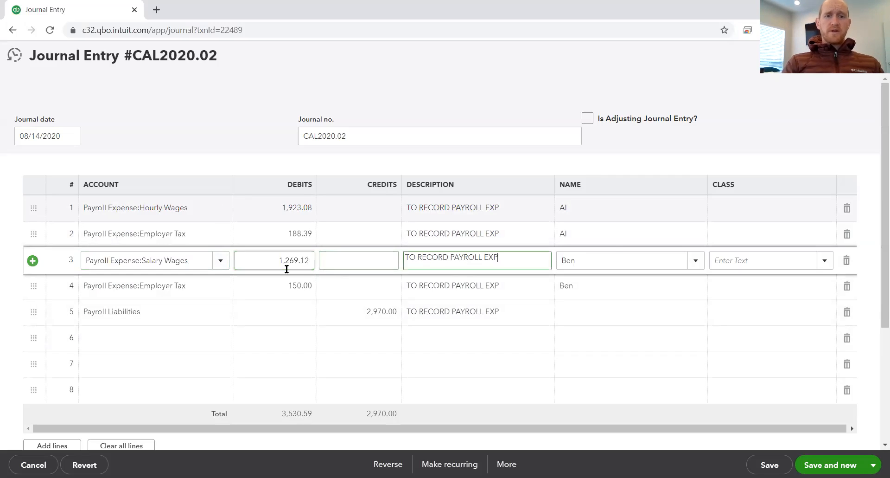
pyautogui.press('Tab')
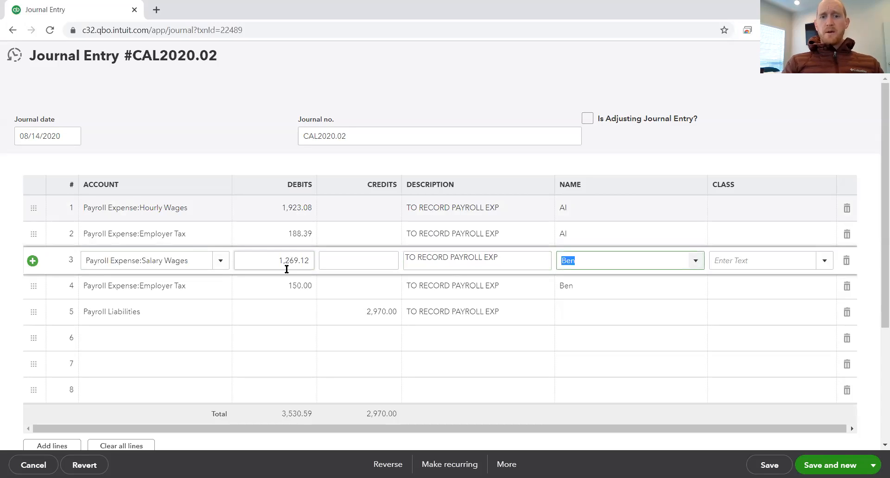
pyautogui.press('Tab')
pyautogui.press('Tab')
pyautogui.press('Tab')
pyautogui.press('Tab')
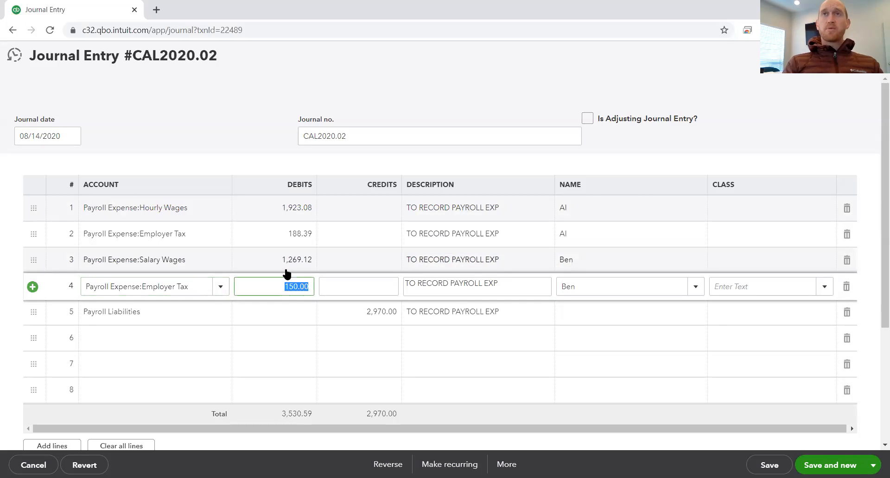
# Step: Set the debit on the Employer Tax line directly below Salary Wages to 132.21
pyautogui.write('132.21')
pyautogui.press('Tab')
pyautogui.press('Tab')
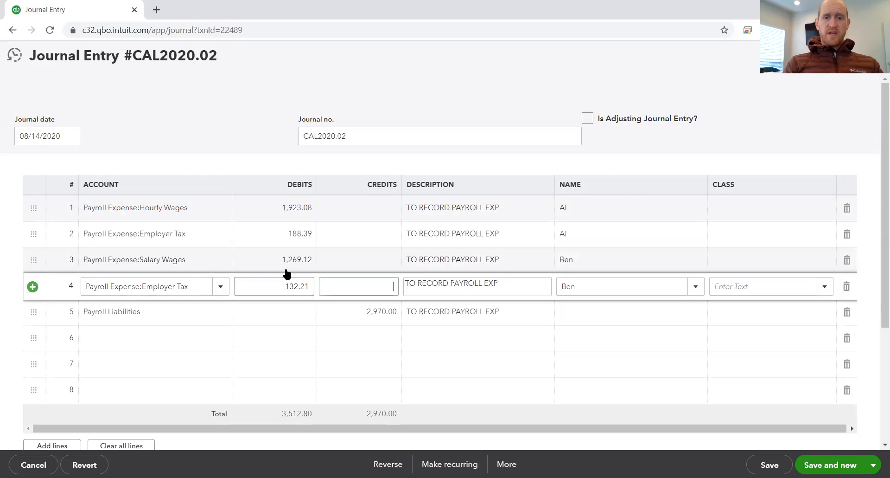
pyautogui.press('Tab')
pyautogui.press('Tab')
pyautogui.press('Tab')
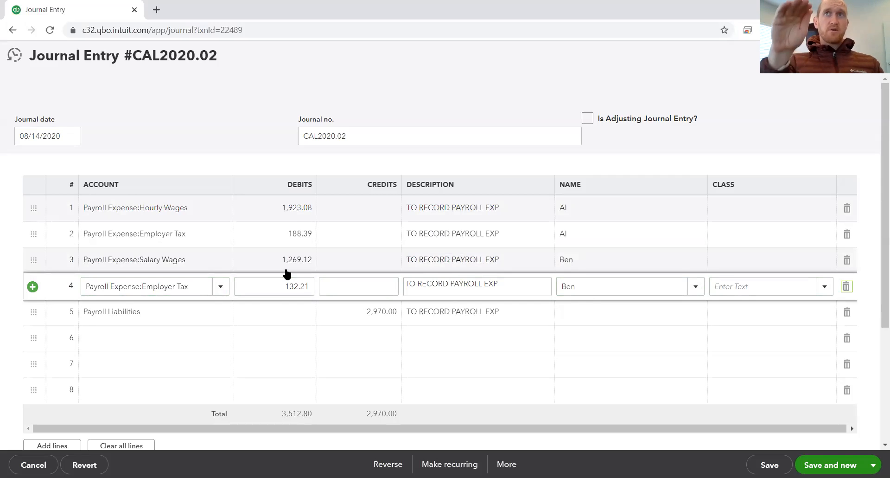
# Step: Set the Payroll Liabilities credit to 3,512.80, and save and close journal entry CAL2020.02
pyautogui.press('Tab')
pyautogui.press('Tab')
pyautogui.press('Tab')
pyautogui.write('3512.80')
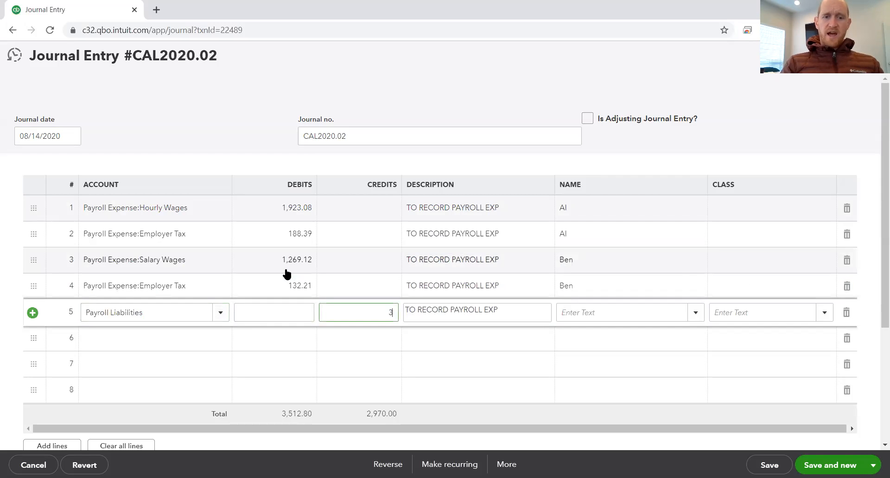
pyautogui.press('Tab')
pyautogui.press('Tab')
pyautogui.press('Tab')
pyautogui.press('Tab')
pyautogui.press('Tab')
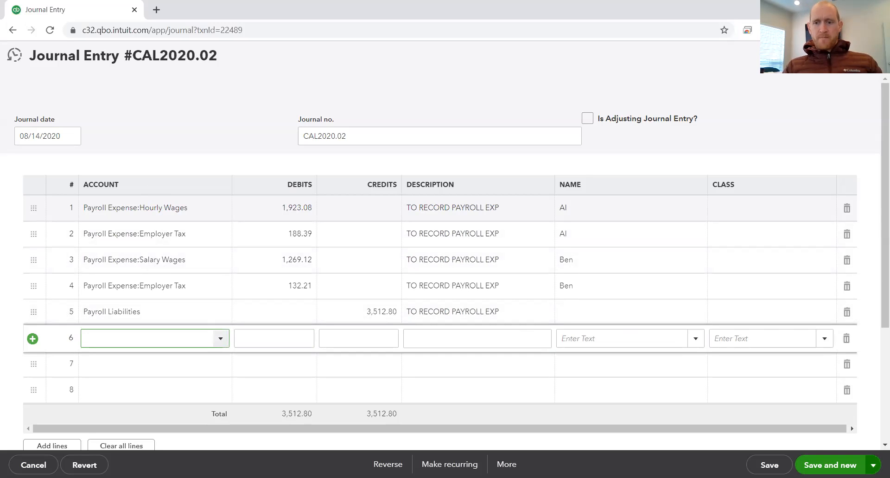
pyautogui.click(873, 465)
pyautogui.click(816, 445)
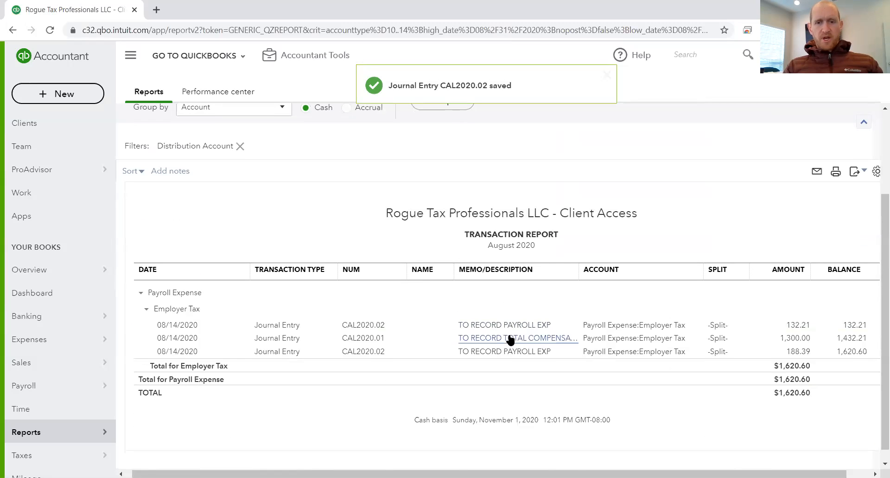
# Step: Go back from the Transaction Report to the list of reports and open the Profit and Loss report
pyautogui.moveTo(452, 474); pyautogui.dragTo(444, 455)
pyautogui.scroll(3, 514, 251)
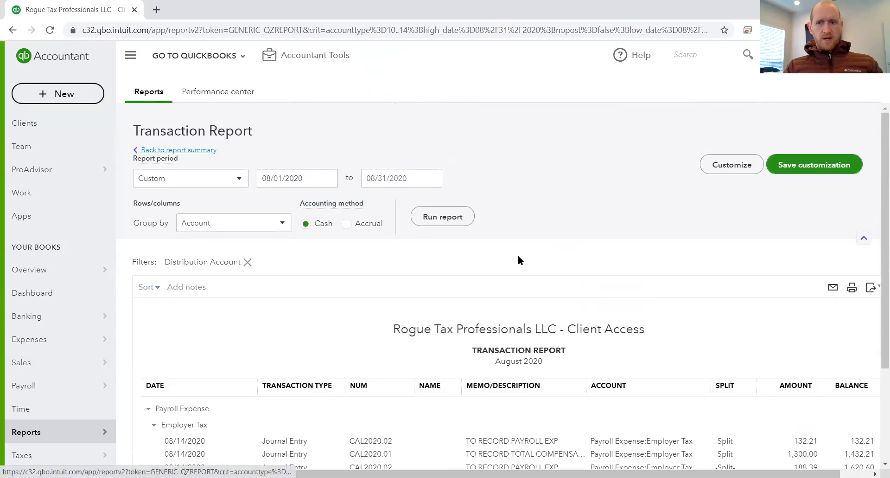
pyautogui.scroll(-1, 735, 358)
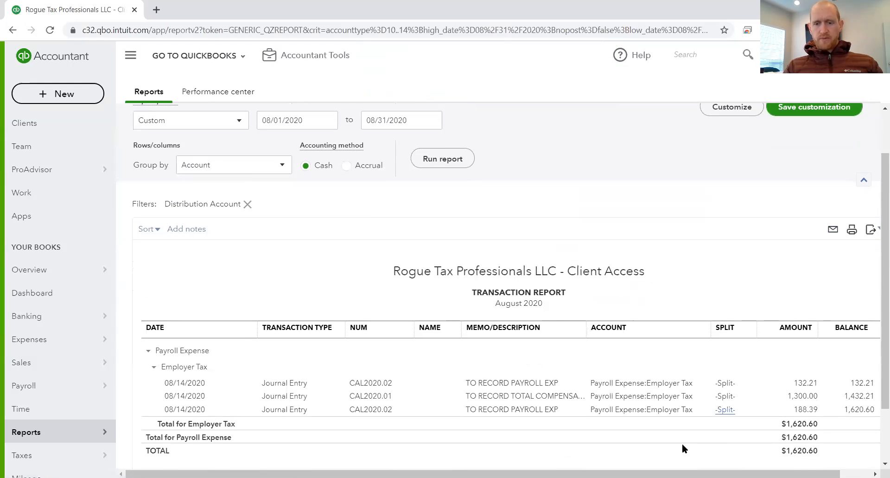
pyautogui.moveTo(626, 473)
pyautogui.mouseDown()
pyautogui.moveTo(660, 473)
pyautogui.moveTo(619, 474)
pyautogui.mouseUp()
pyautogui.scroll(-1, 411, 267)
pyautogui.scroll(2, 335, 191)
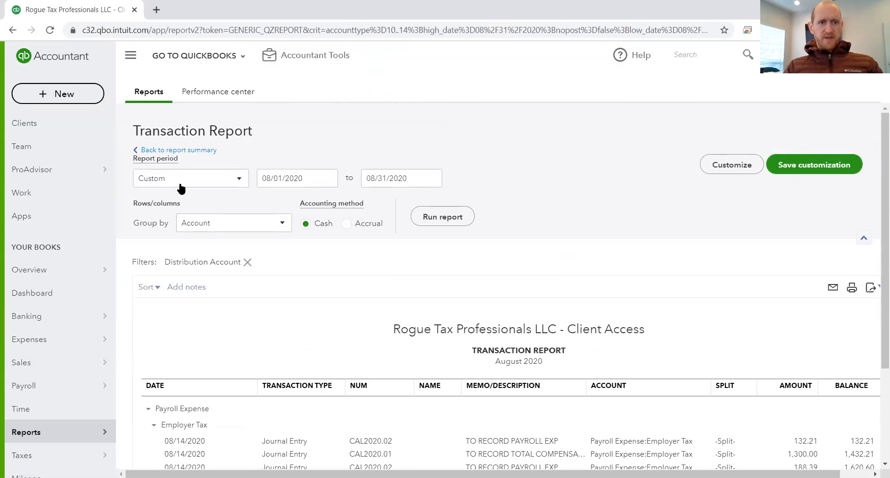
pyautogui.click(183, 151)
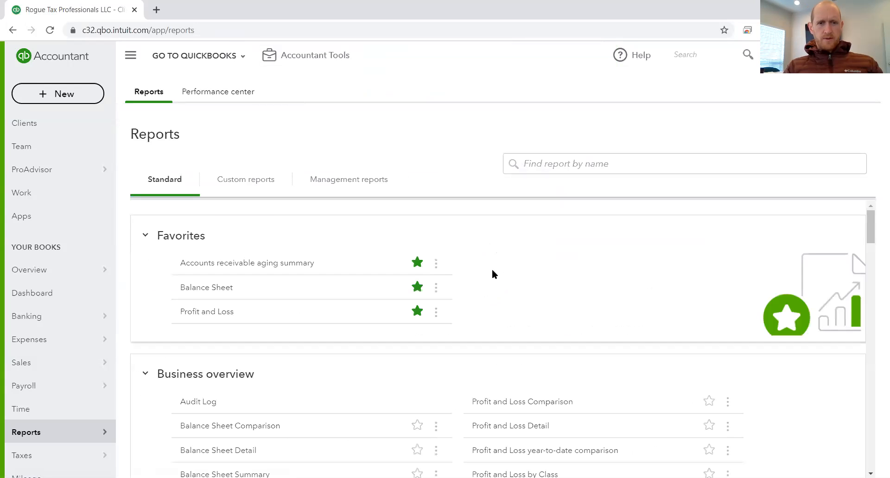
pyautogui.click(224, 311)
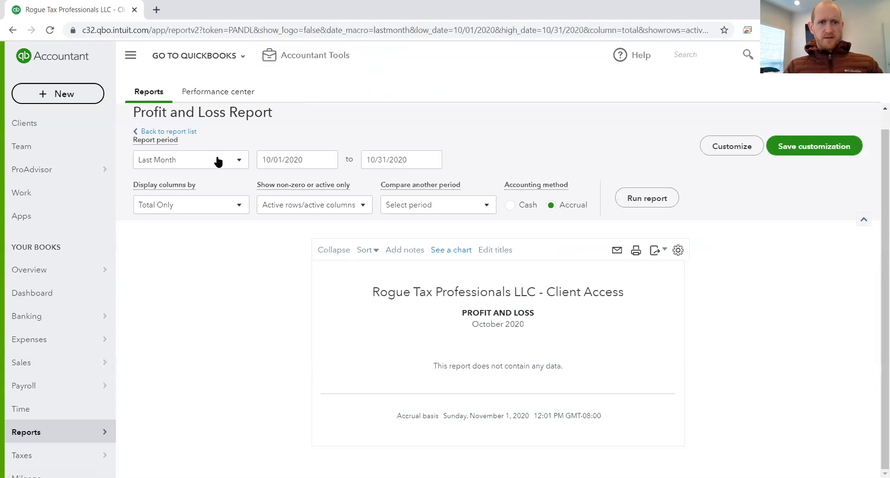
# Step: Set the Profit and Loss report period to start and end on 08/14/2020
pyautogui.moveTo(306, 159); pyautogui.dragTo(224, 163)
pyautogui.write('10/0')
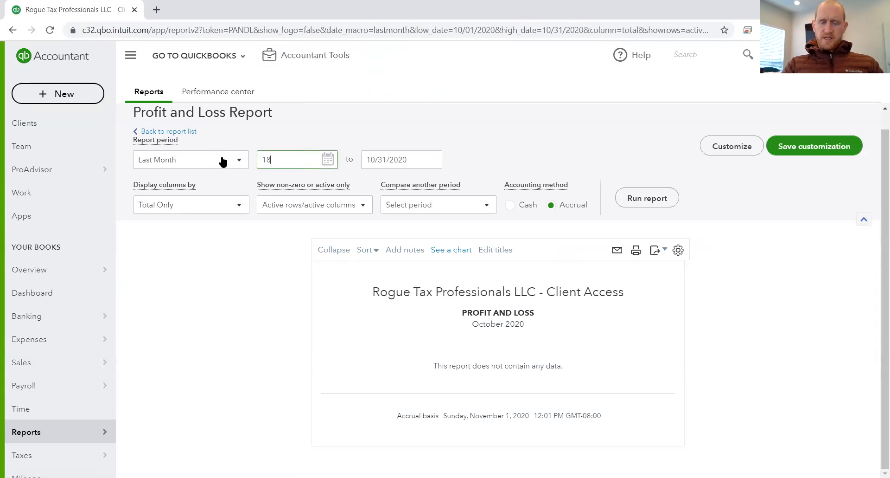
pyautogui.press('BackSpace')
pyautogui.press('BackSpace')
pyautogui.press('BackSpace')
pyautogui.press('BackSpace')
pyautogui.write('0')
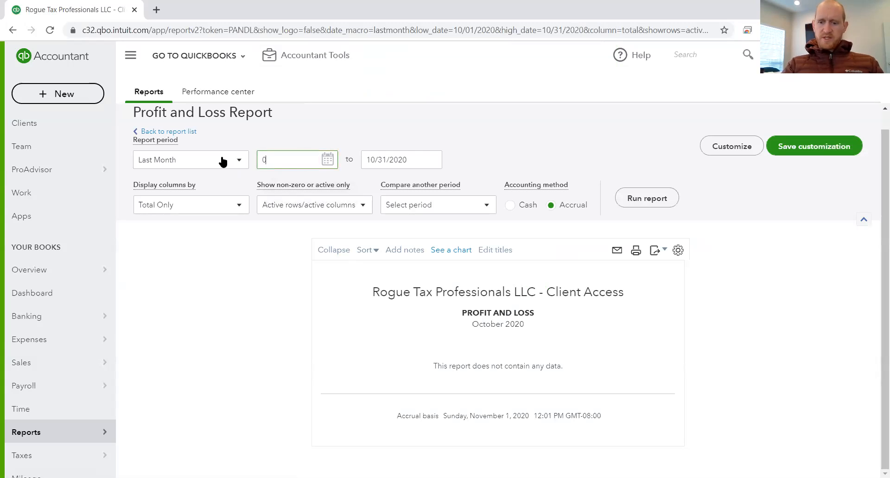
pyautogui.write('8/14/2020')
pyautogui.press('Tab')
pyautogui.write('08/14/2020')
pyautogui.press('Tab')
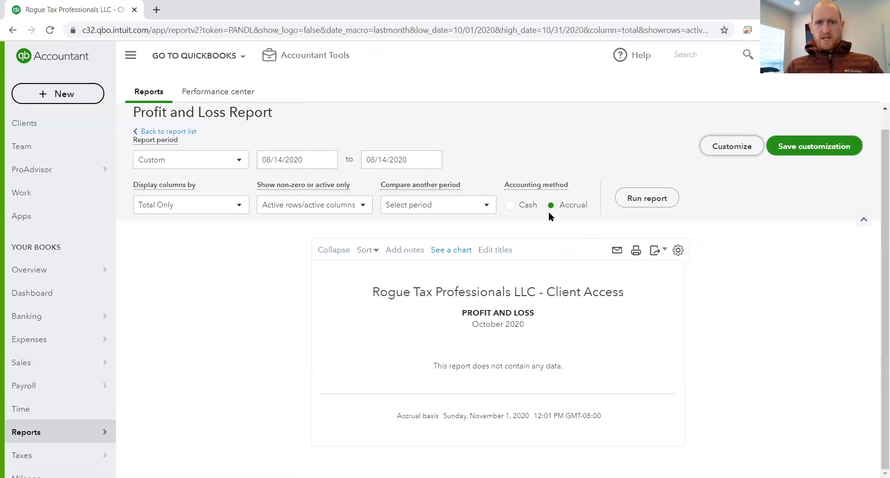
# Step: Switch the Profit and Loss accounting method to Cash and run the report
pyautogui.click(511, 205)
pyautogui.click(649, 198)
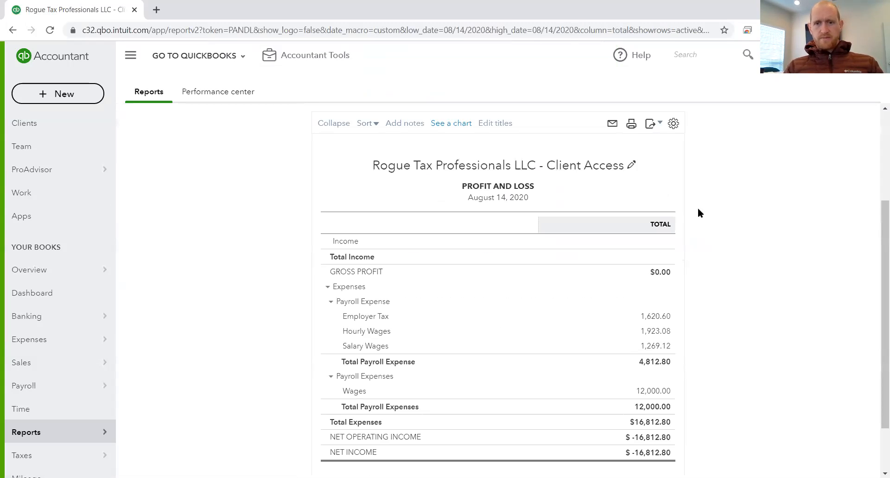
pyautogui.scroll(-3, 719, 324)
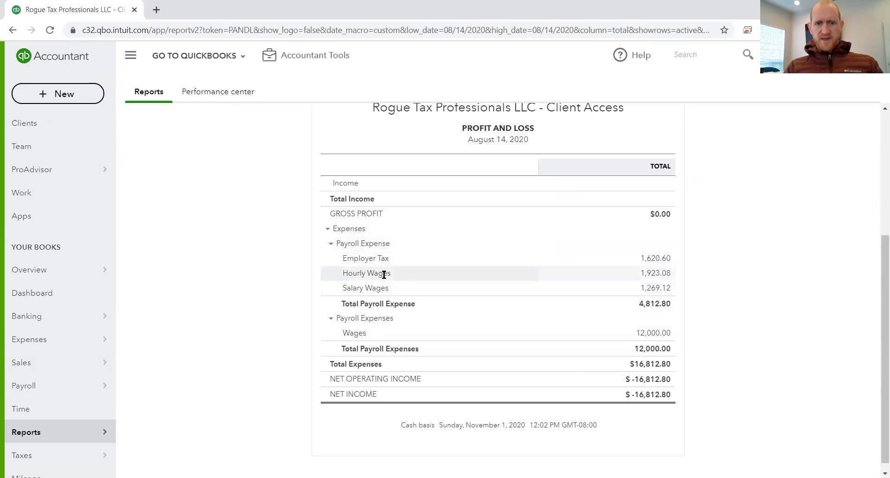
# Step: Delete journal entry CAL2020.01, reached through the Wages amount under Payroll Expenses, and return to the Profit and Loss summary
pyautogui.click(652, 332)
pyautogui.click(564, 371)
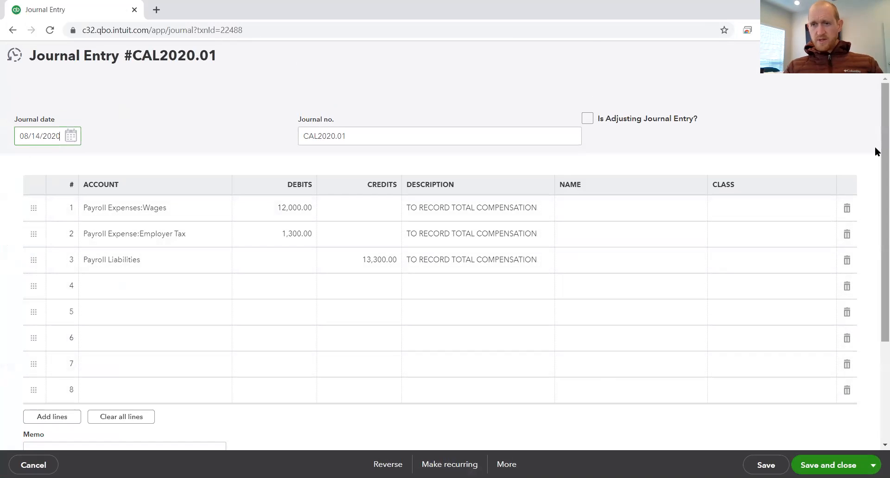
pyautogui.click(507, 464)
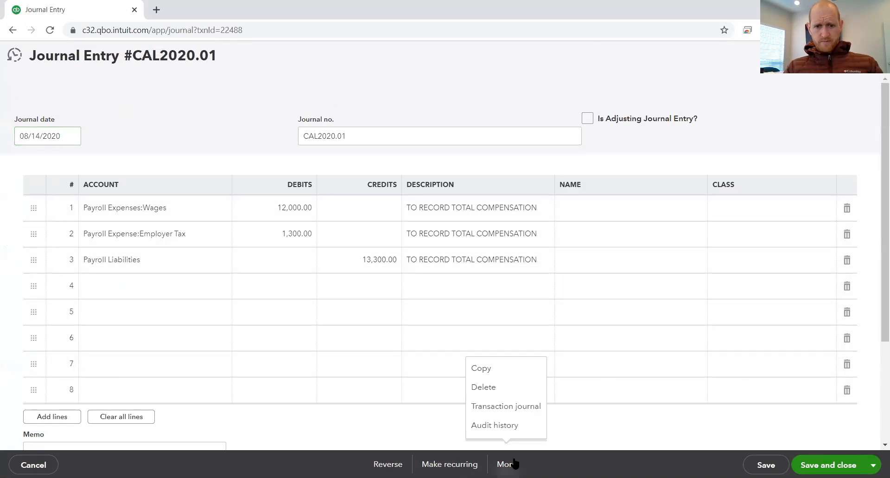
pyautogui.click(503, 387)
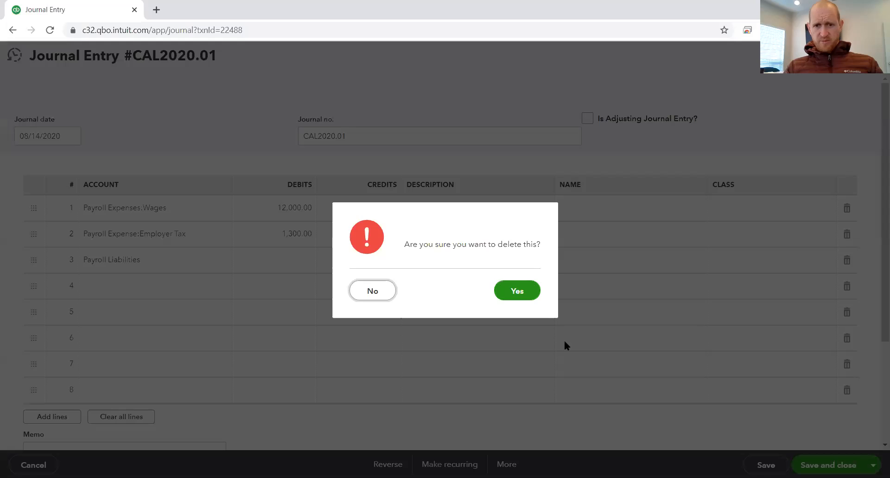
pyautogui.click(519, 292)
pyautogui.click(144, 150)
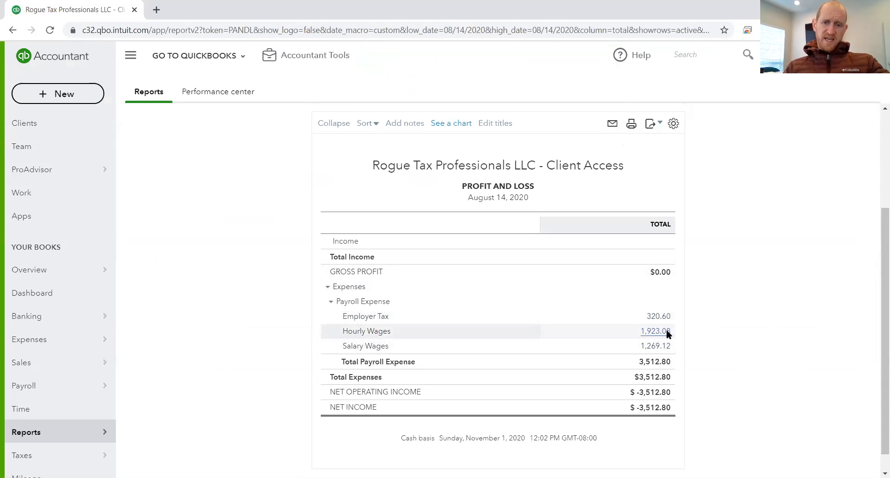
# Step: View the transactions behind the Hourly Wages amount, then go back to the Profit and Loss summary
pyautogui.click(666, 331)
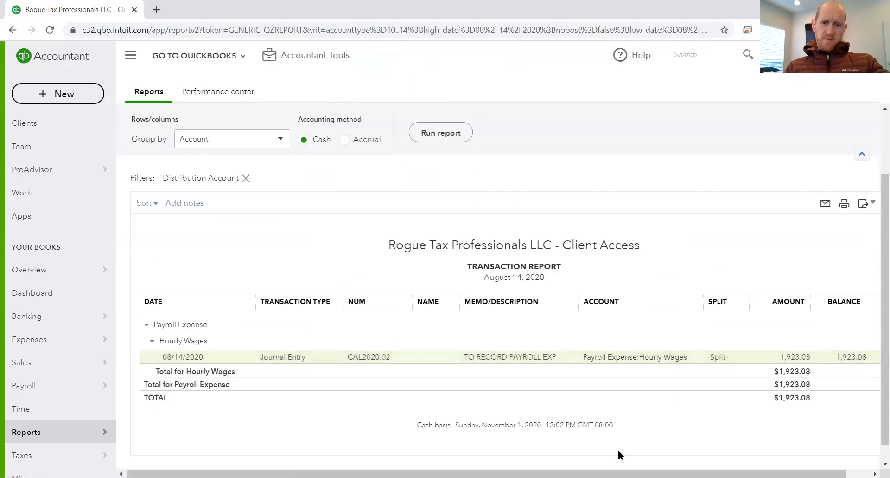
pyautogui.moveTo(619, 473); pyautogui.dragTo(591, 464)
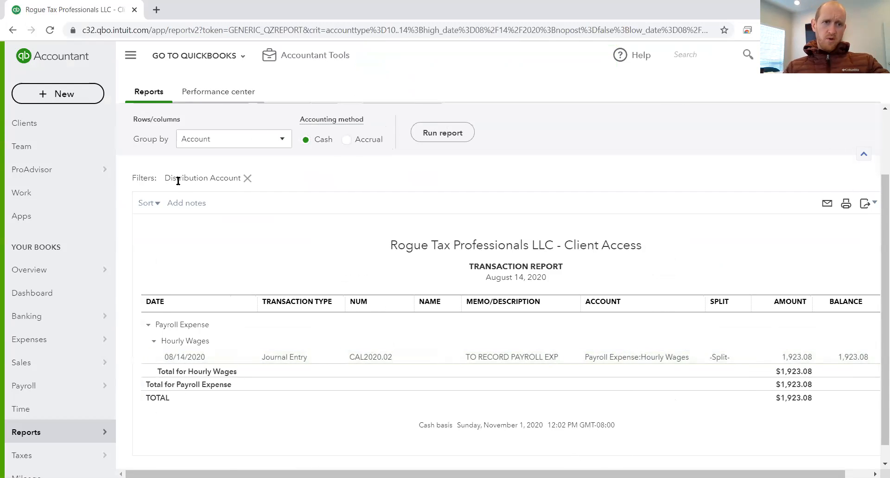
pyautogui.scroll(3, 185, 179)
pyautogui.click(158, 150)
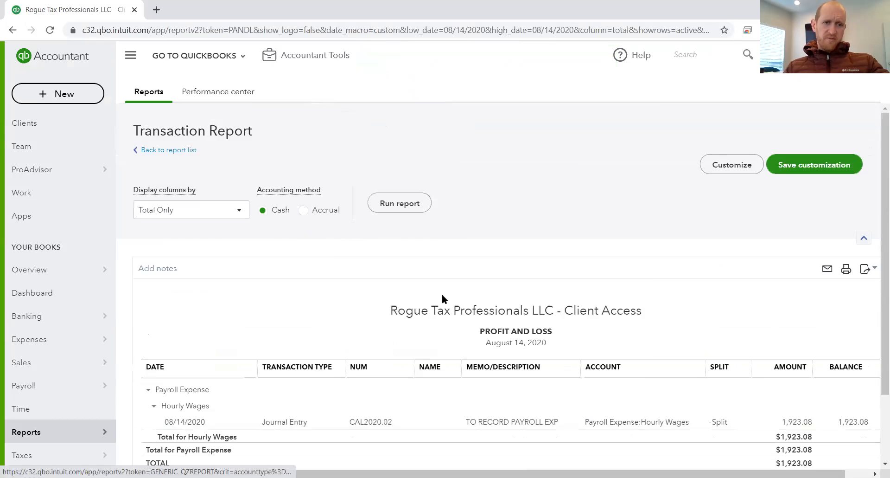
# Step: Open the Transaction Report behind the Employer Tax amount and review its journal entry lines
pyautogui.click(664, 318)
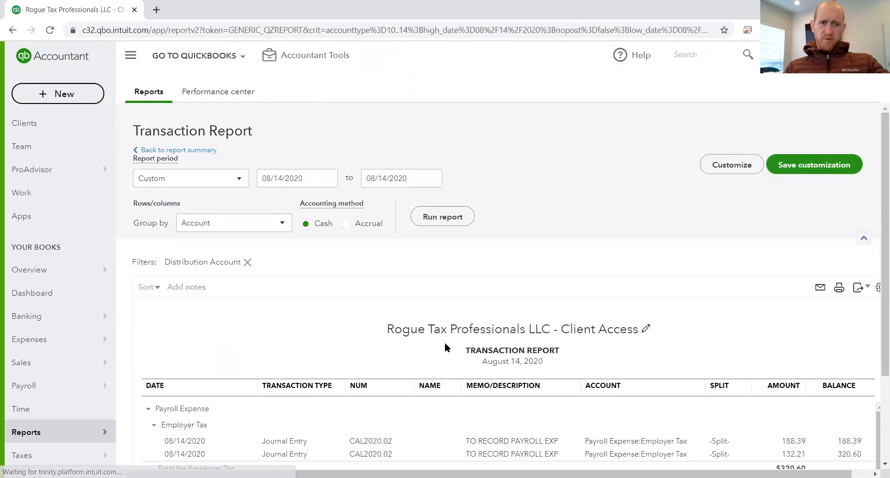
pyautogui.scroll(-2, 446, 347)
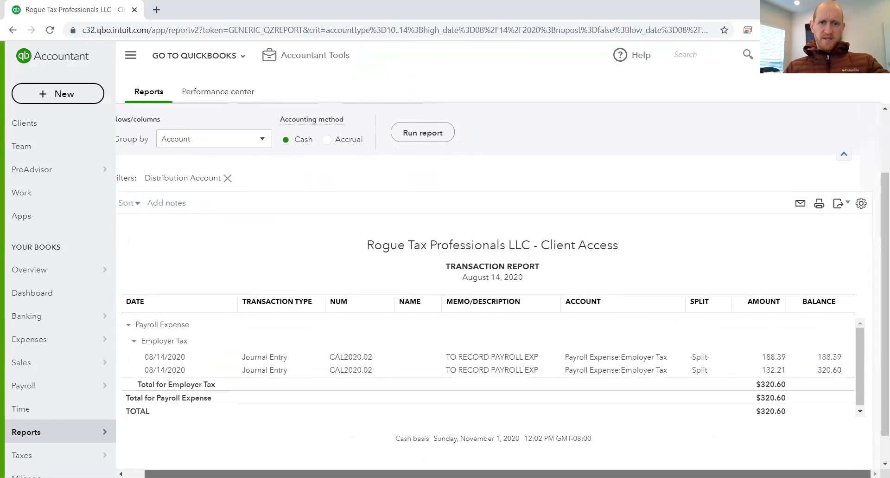
pyautogui.scroll(2, 667, 258)
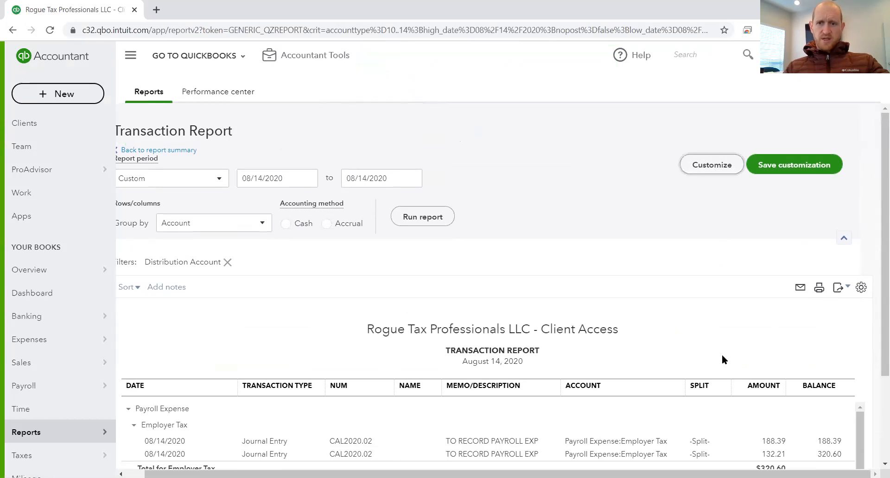
# Step: Customize the Employer Tax Transaction Report's columns by adding Vendor and removing Name, and run the report
pyautogui.click(712, 165)
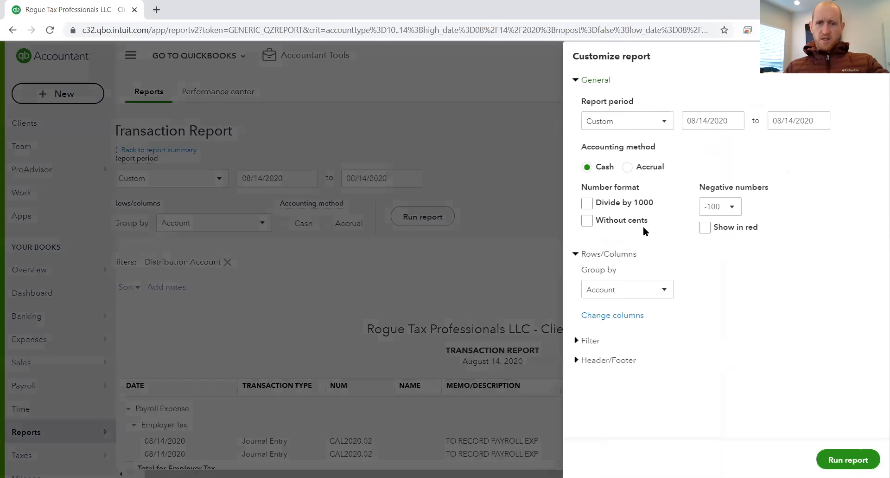
pyautogui.click(616, 316)
pyautogui.scroll(-7, 729, 355)
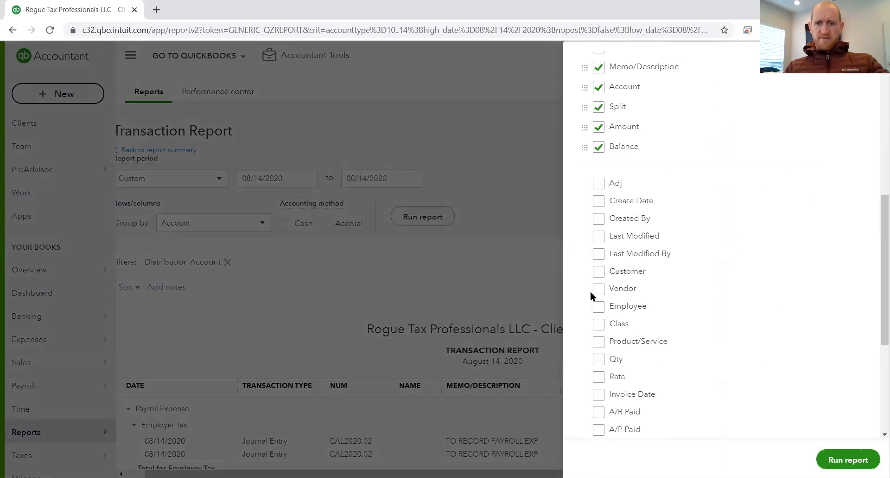
pyautogui.click(599, 289)
pyautogui.scroll(3, 697, 267)
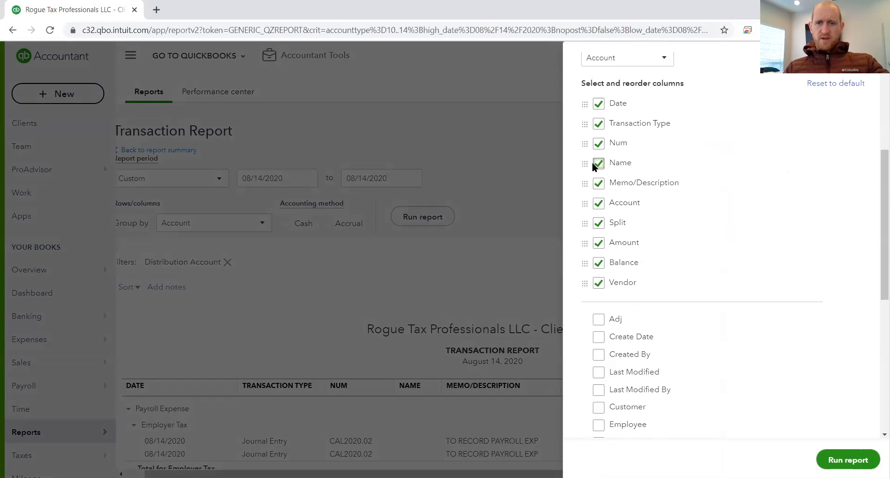
pyautogui.click(599, 163)
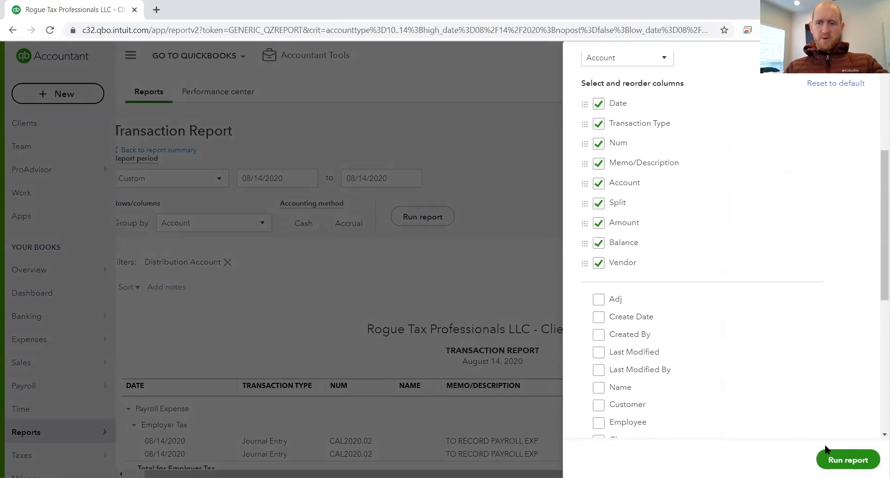
pyautogui.click(848, 459)
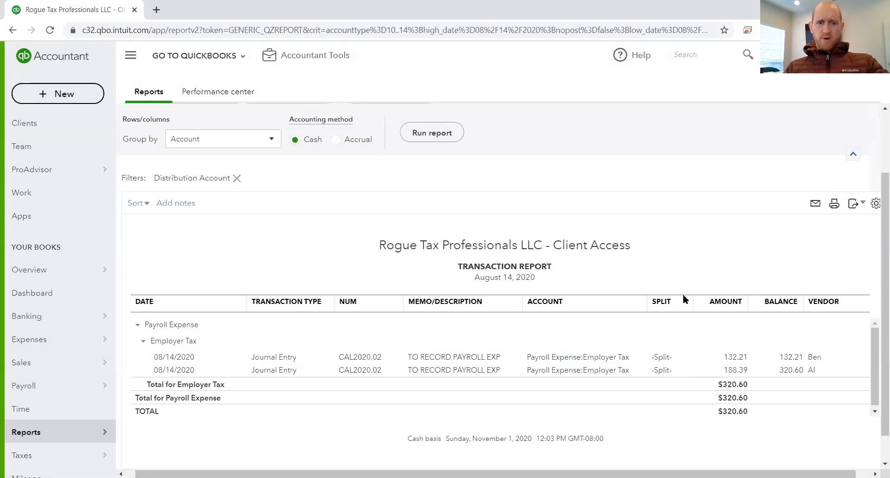
# Step: Group the Employer Tax Transaction Report by Vendor and run it again
pyautogui.scroll(2, 683, 294)
pyautogui.click(246, 224)
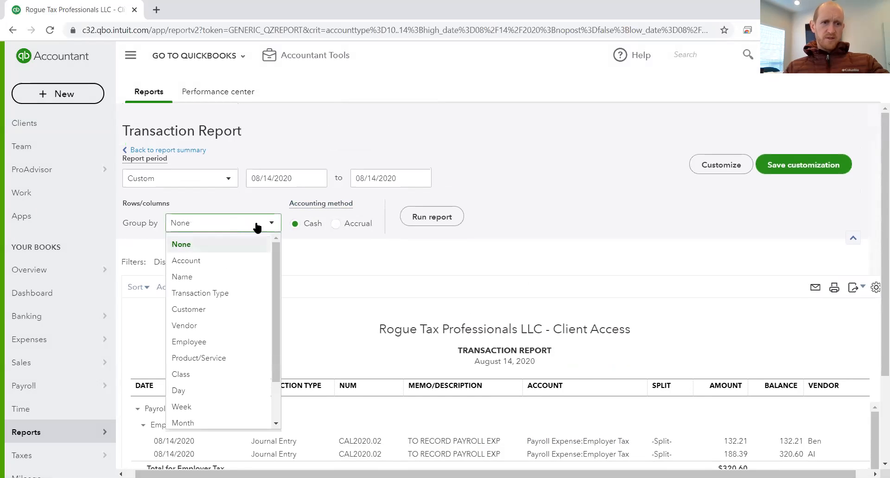
pyautogui.click(238, 324)
pyautogui.click(427, 225)
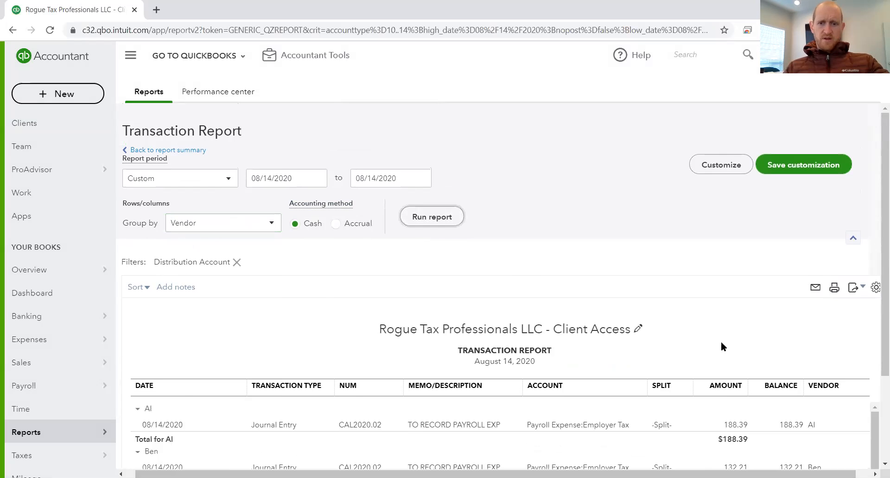
# Step: Open journal entry CAL2020.02 from the 188.39 Employer Tax line in the vendor-grouped report
pyautogui.scroll(-3, 558, 343)
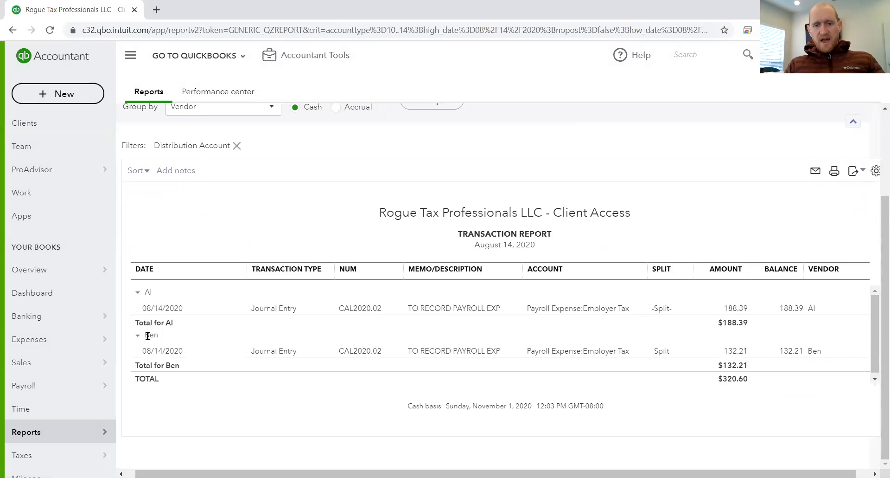
pyautogui.click(440, 309)
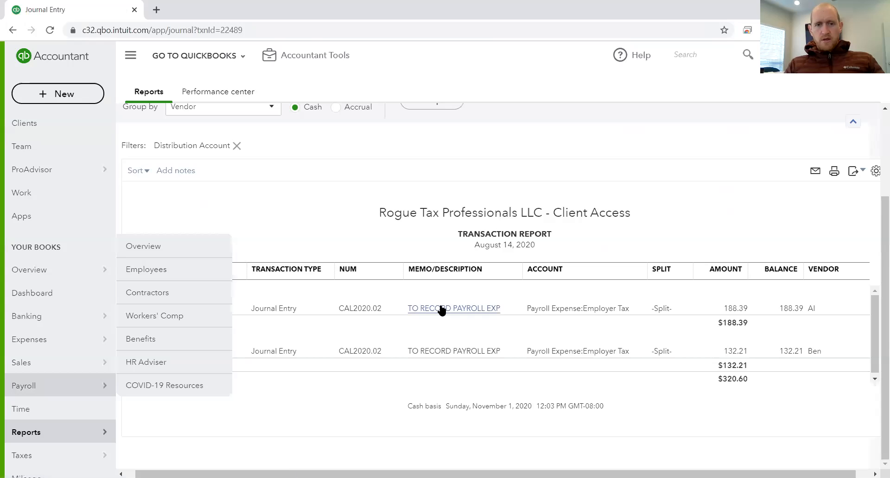